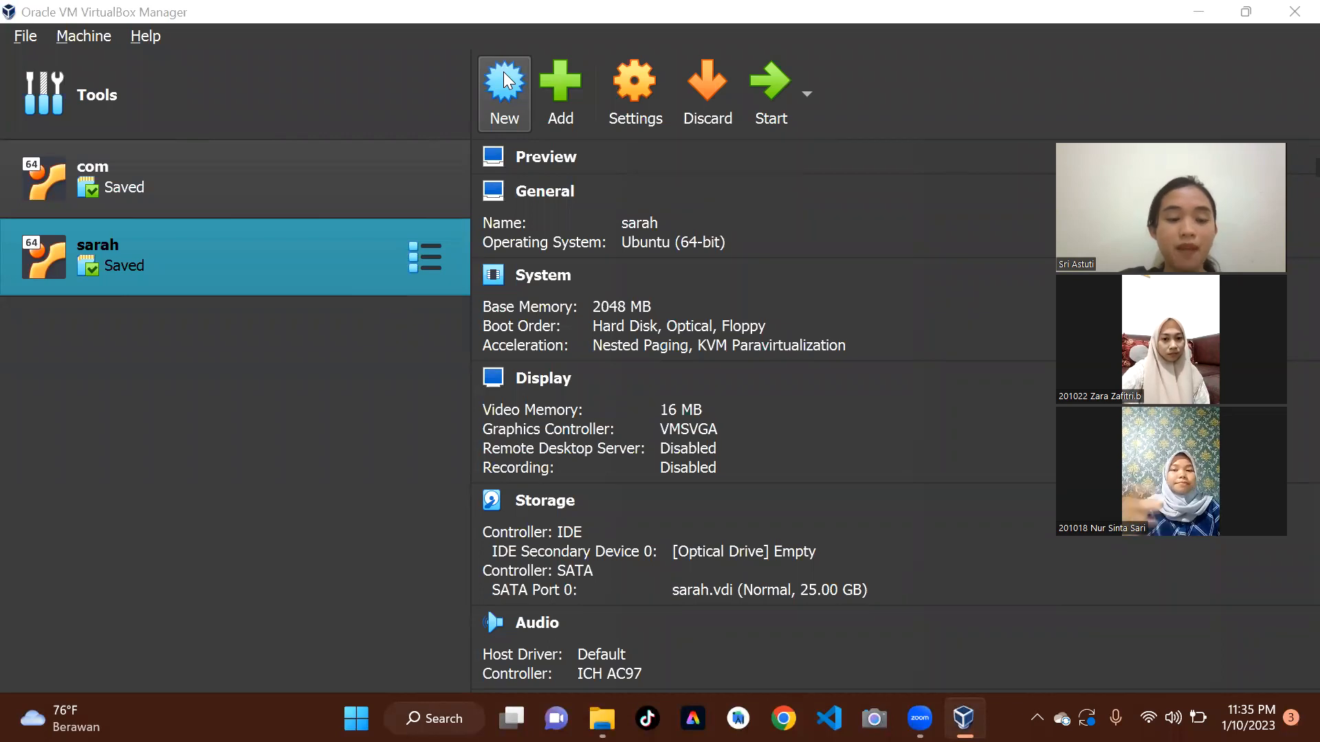
Start a new virtual machine named cloud using the ubuntu-22.04.1-live-server-amd64.iso image, keeping the default folder.
{"action": "left_click", "coordinate": [508, 81]}
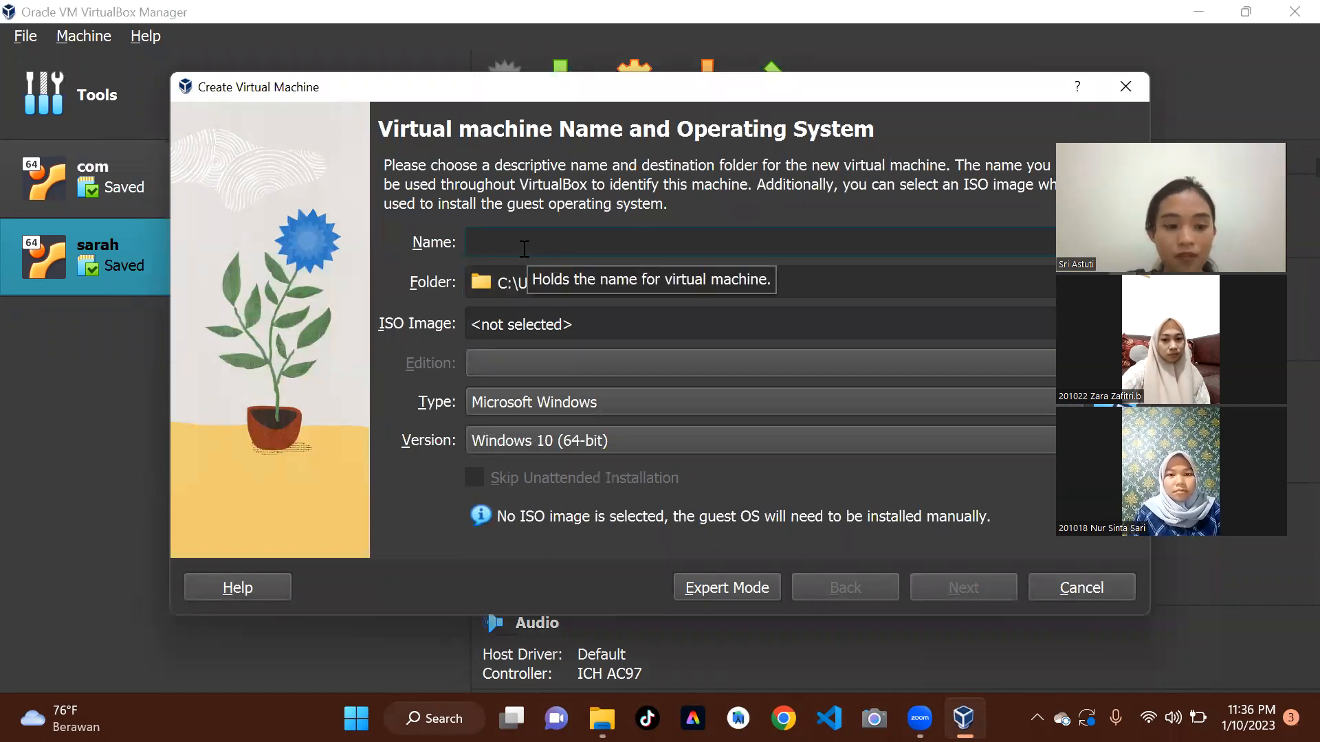
{"action": "type", "text": "cloud"}
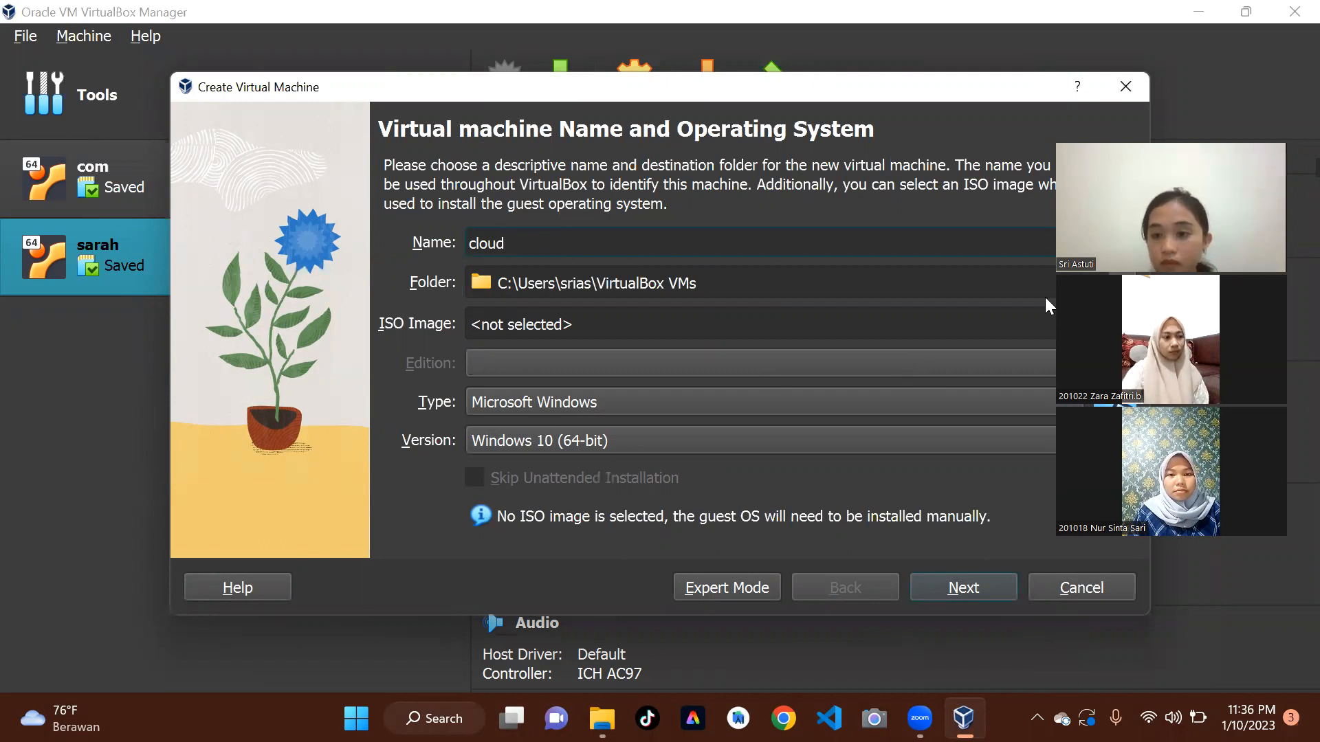
{"action": "left_click_drag", "start_coordinate": [1254, 130], "coordinate": [1288, 76]}
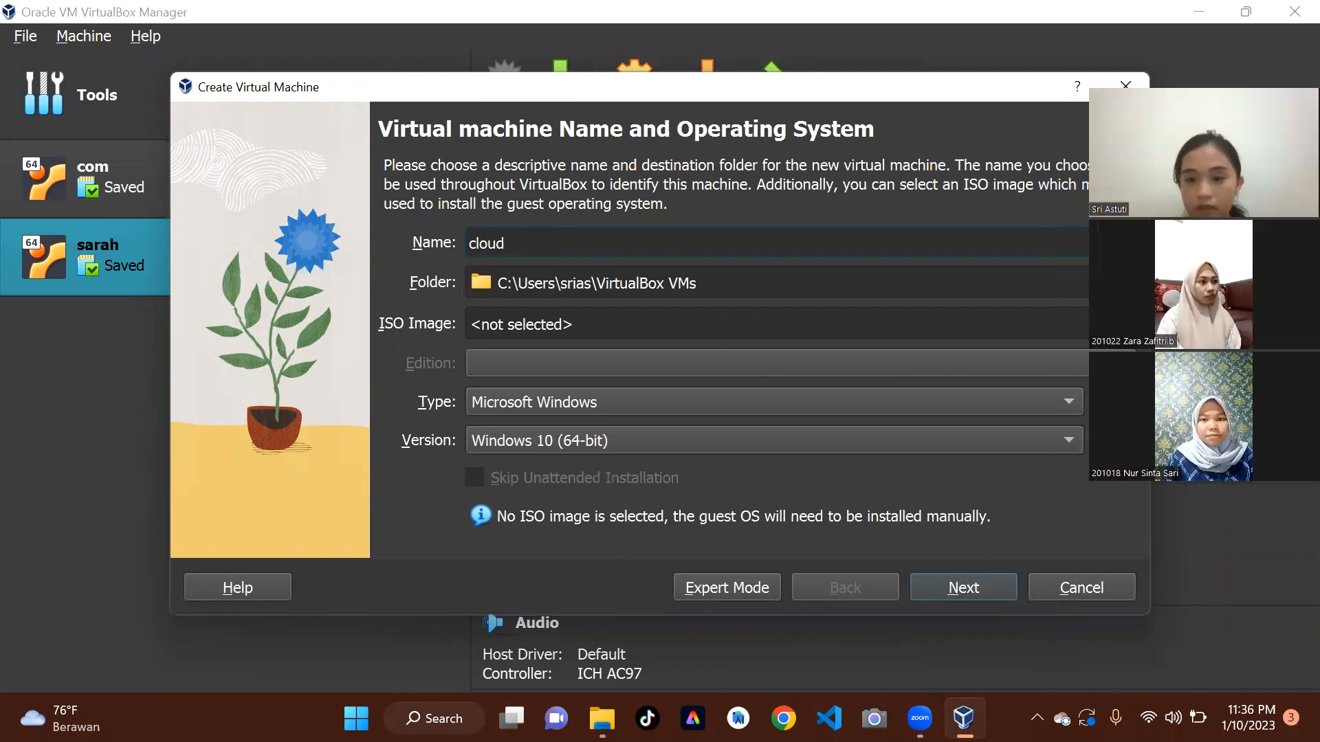
{"action": "left_click", "coordinate": [781, 324]}
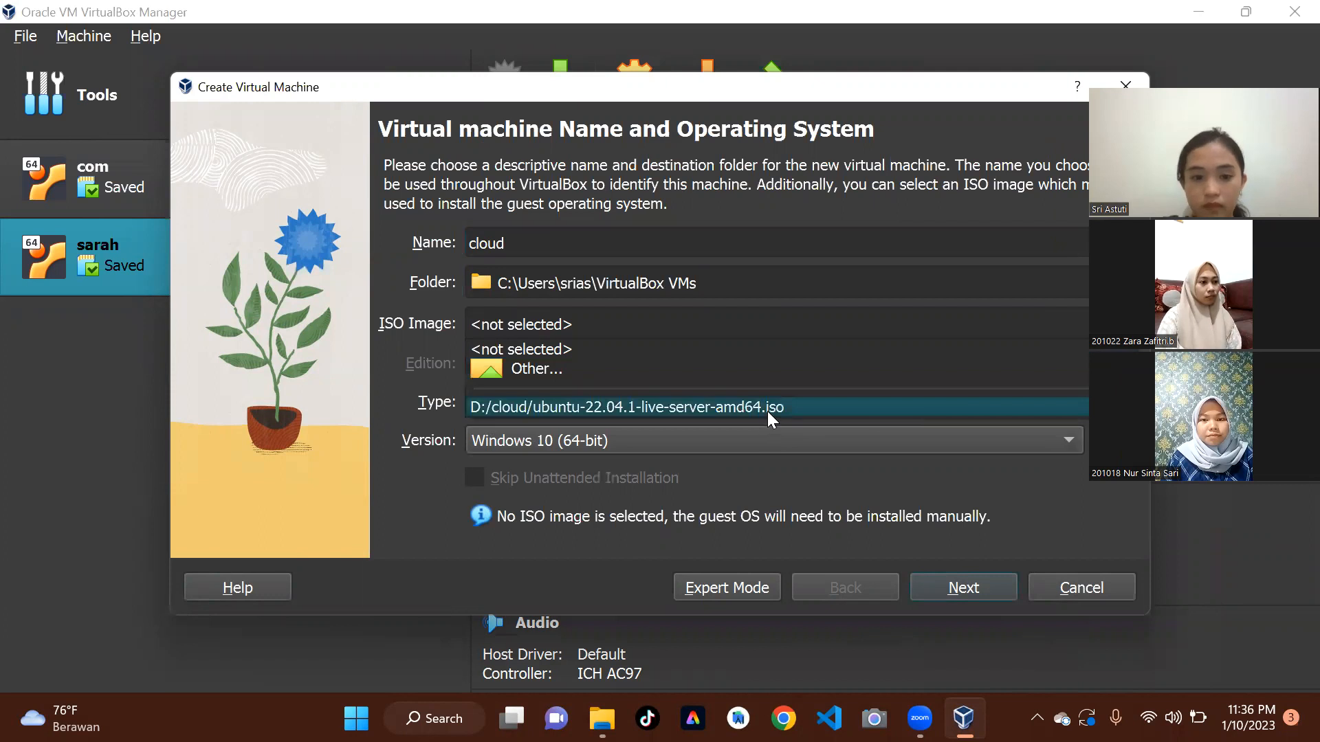
{"action": "left_click", "coordinate": [767, 411]}
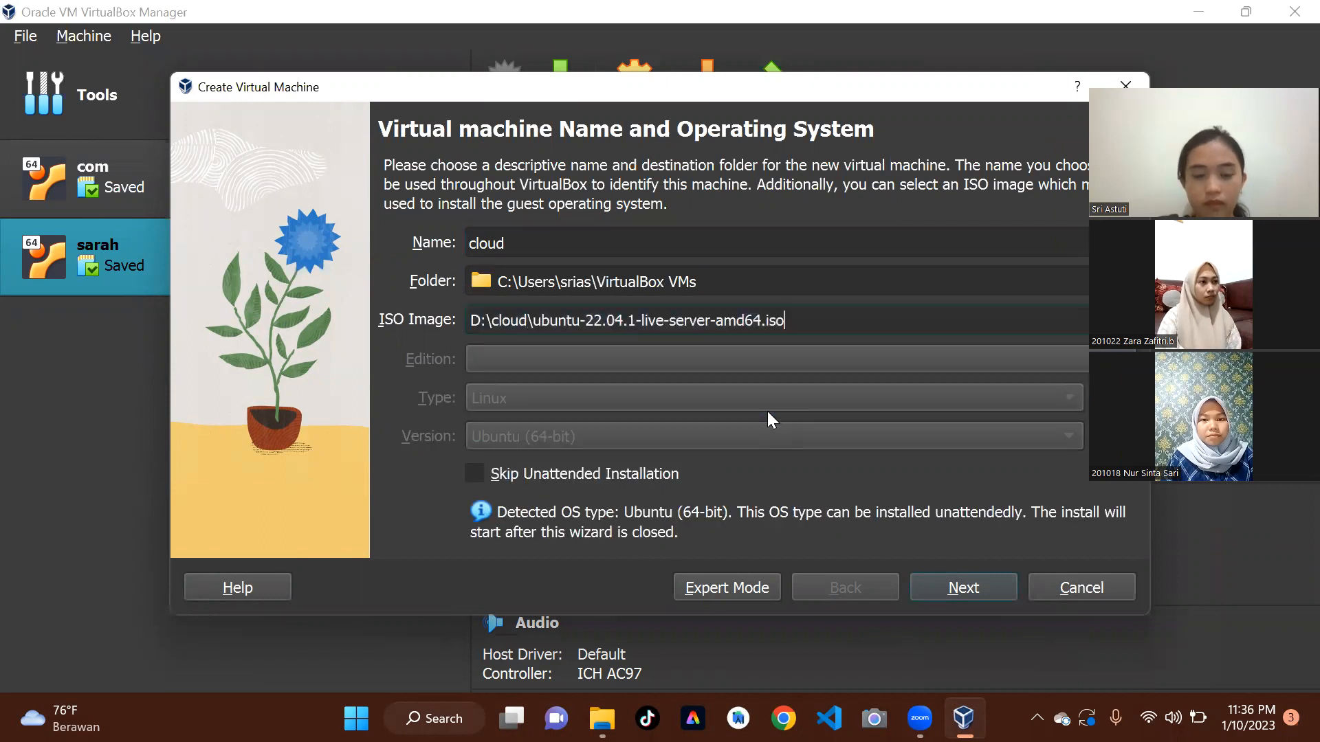
{"action": "left_click", "coordinate": [930, 587]}
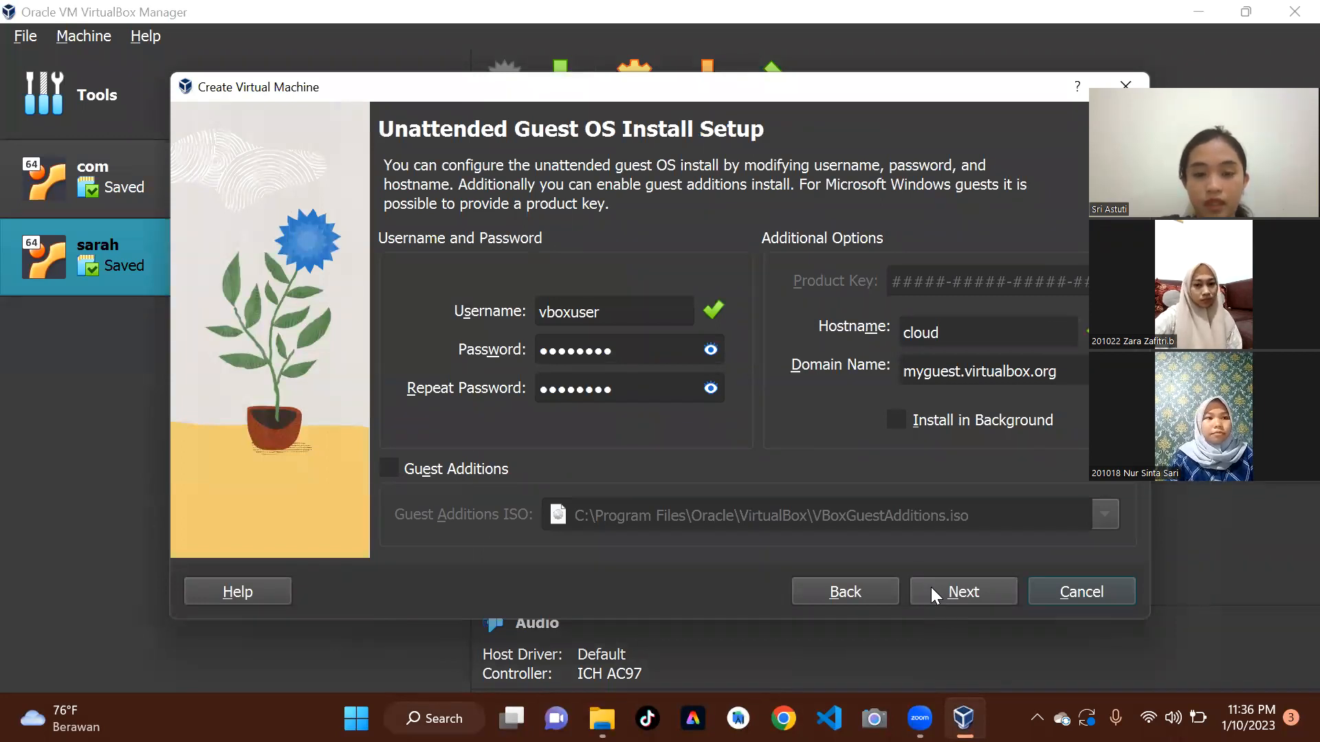
Accept the default unattended install, hardware and new virtual hard disk settings, and finish creating the virtual machine.
{"action": "left_click", "coordinate": [931, 595]}
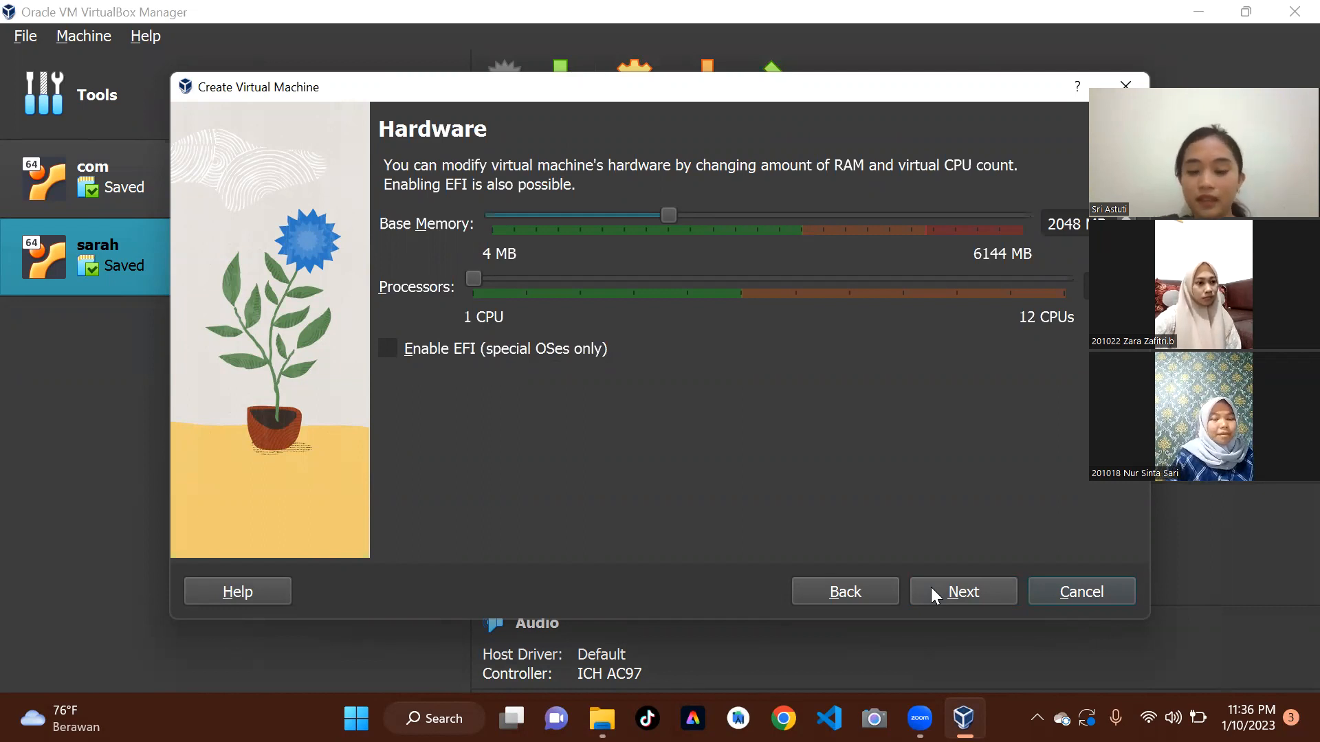
{"action": "left_click", "coordinate": [932, 588]}
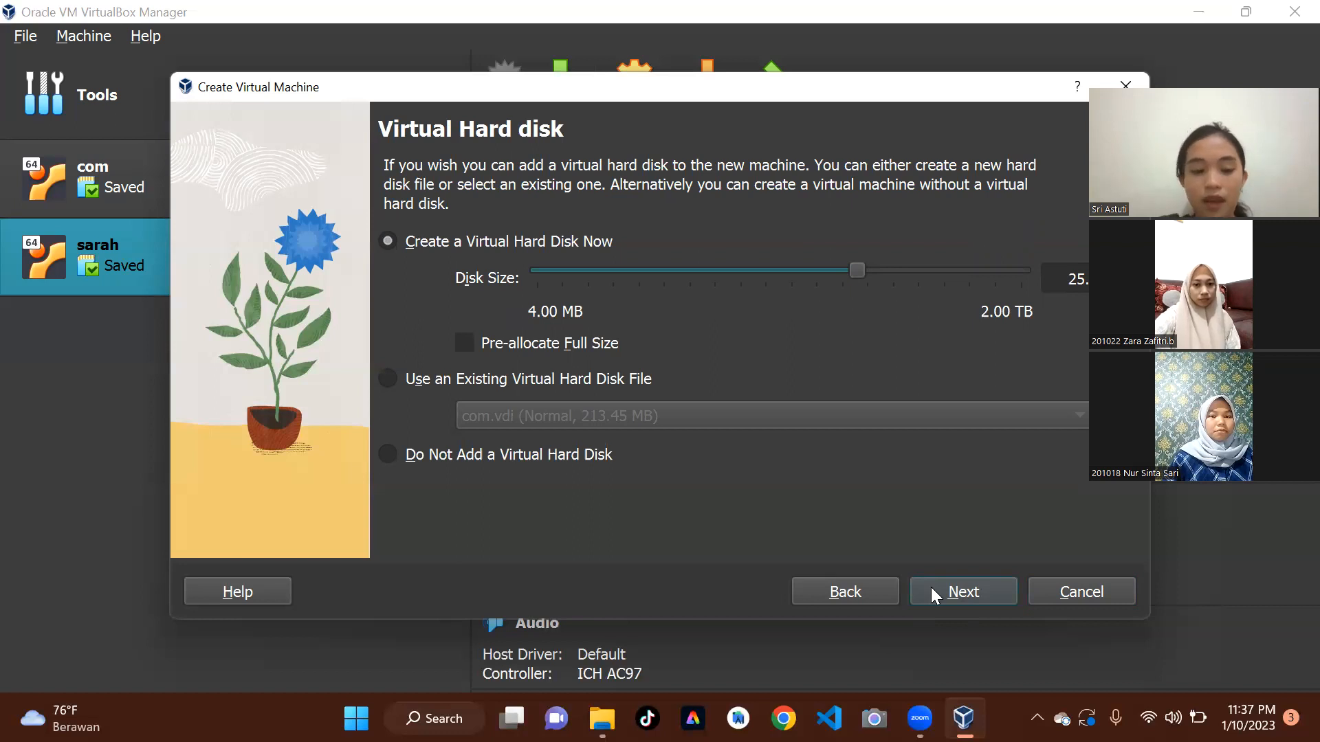
{"action": "left_click", "coordinate": [933, 588]}
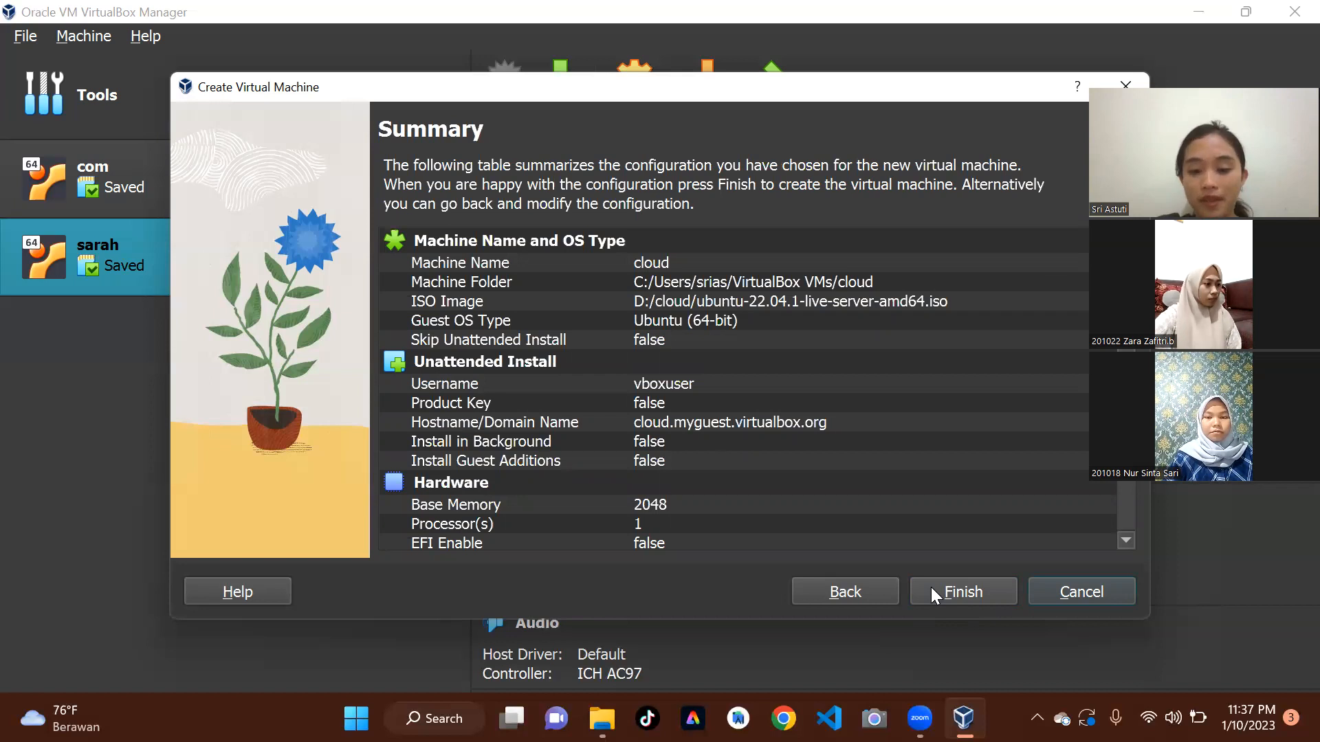
{"action": "left_click", "coordinate": [932, 592]}
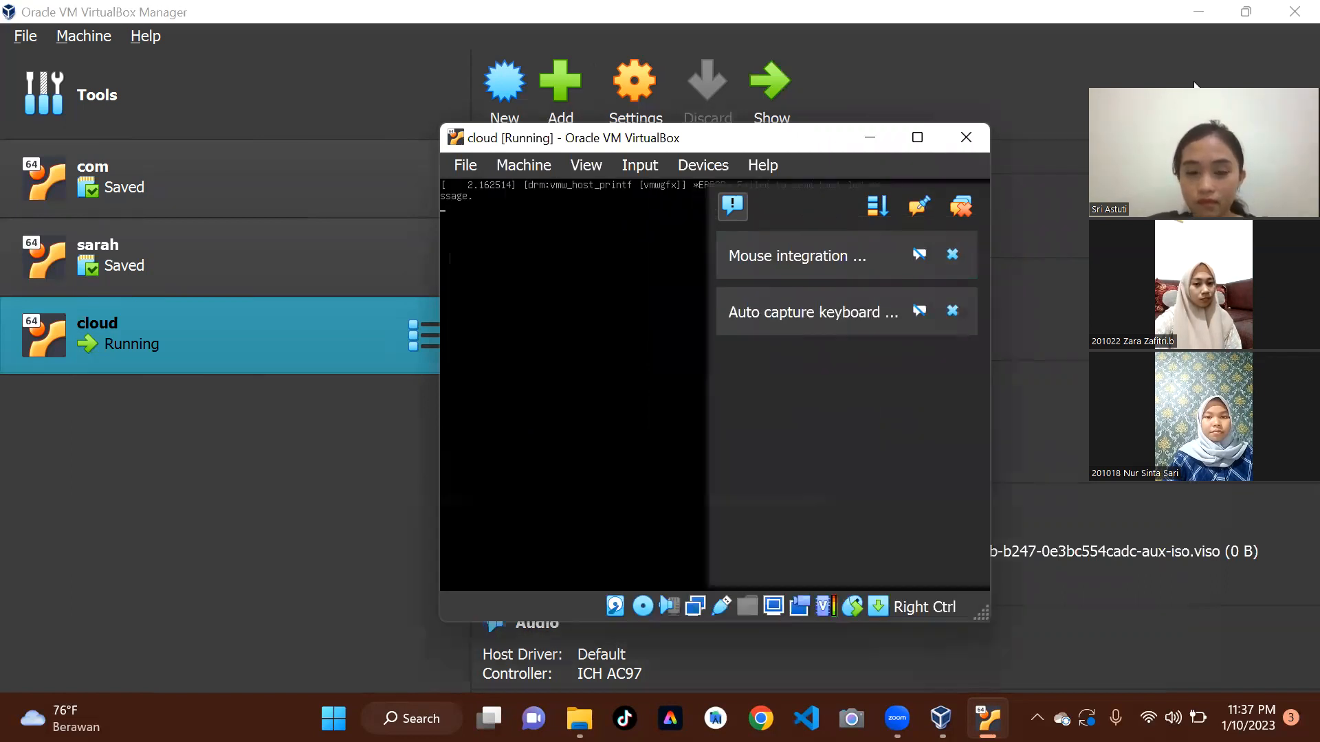
Maximize the virtual machine window and choose English as the installer language with the English (US) keyboard layout.
{"action": "left_click", "coordinate": [917, 137]}
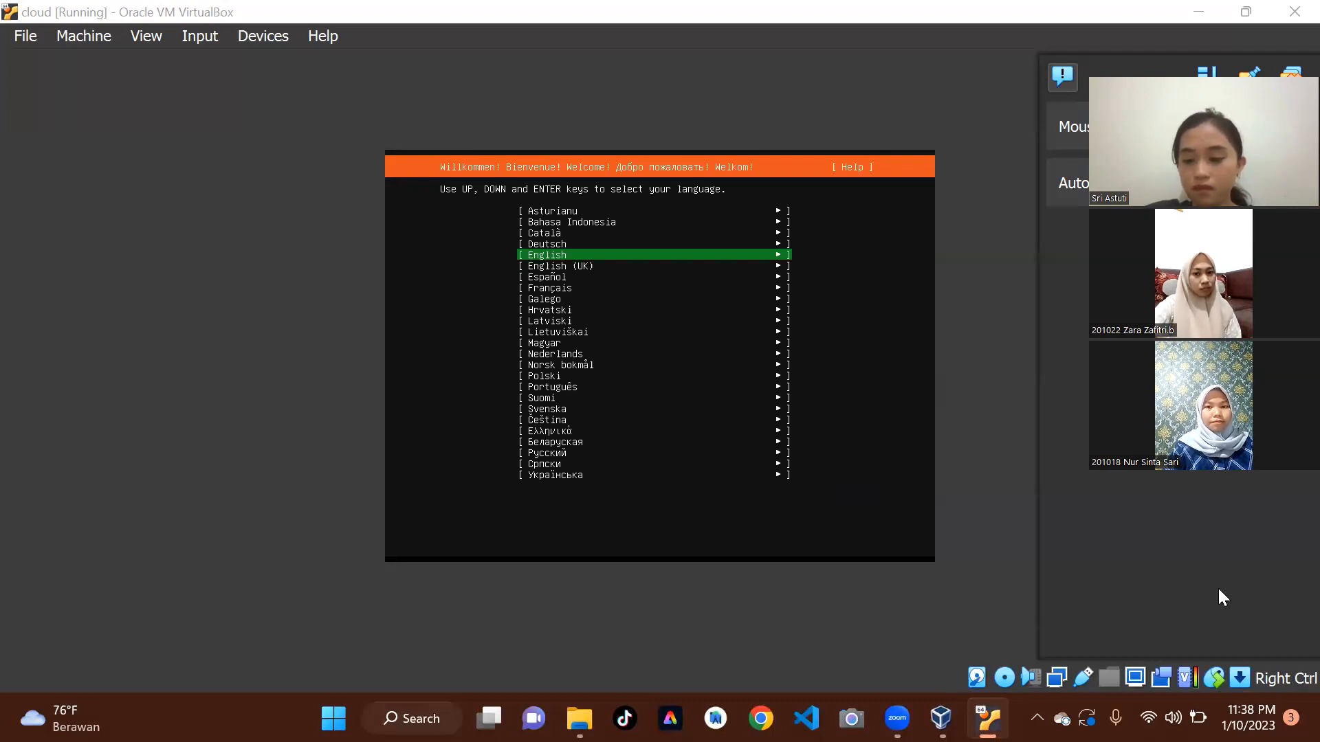
{"action": "key", "text": "Return"}
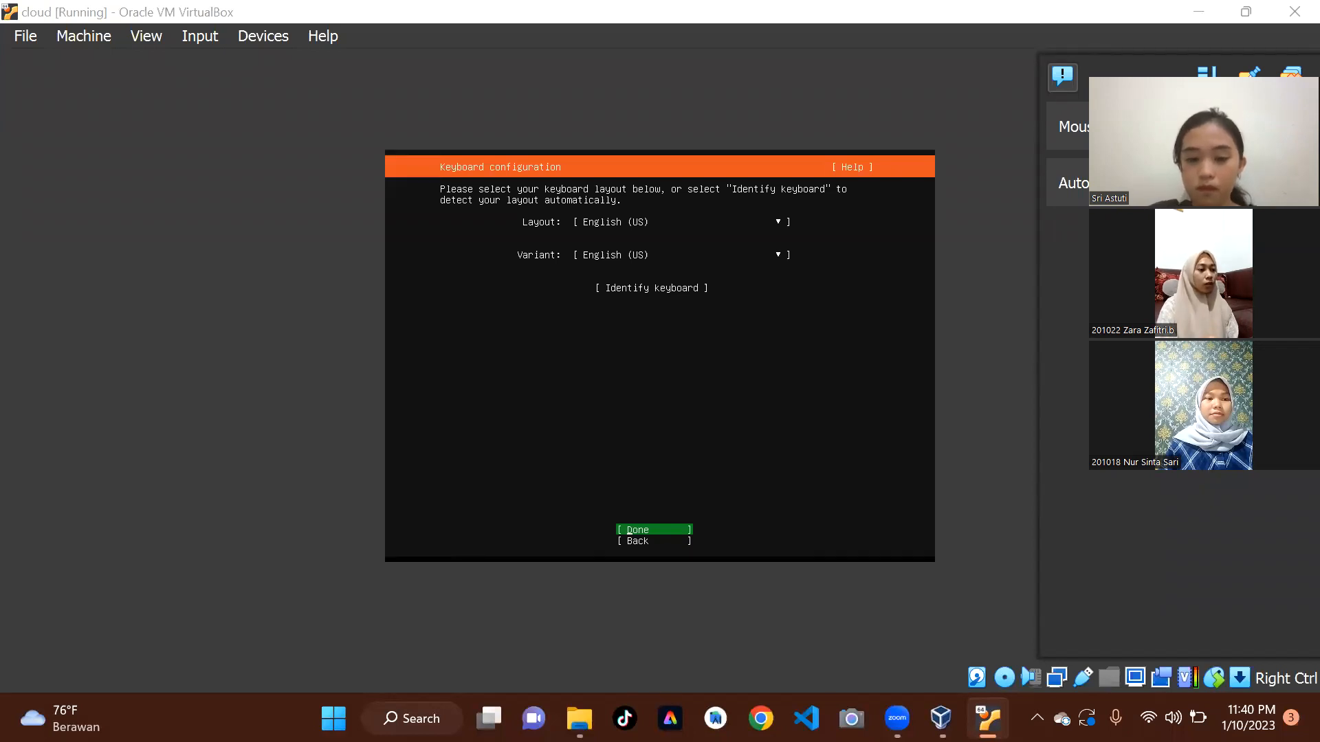
{"action": "left_click", "coordinate": [1202, 14]}
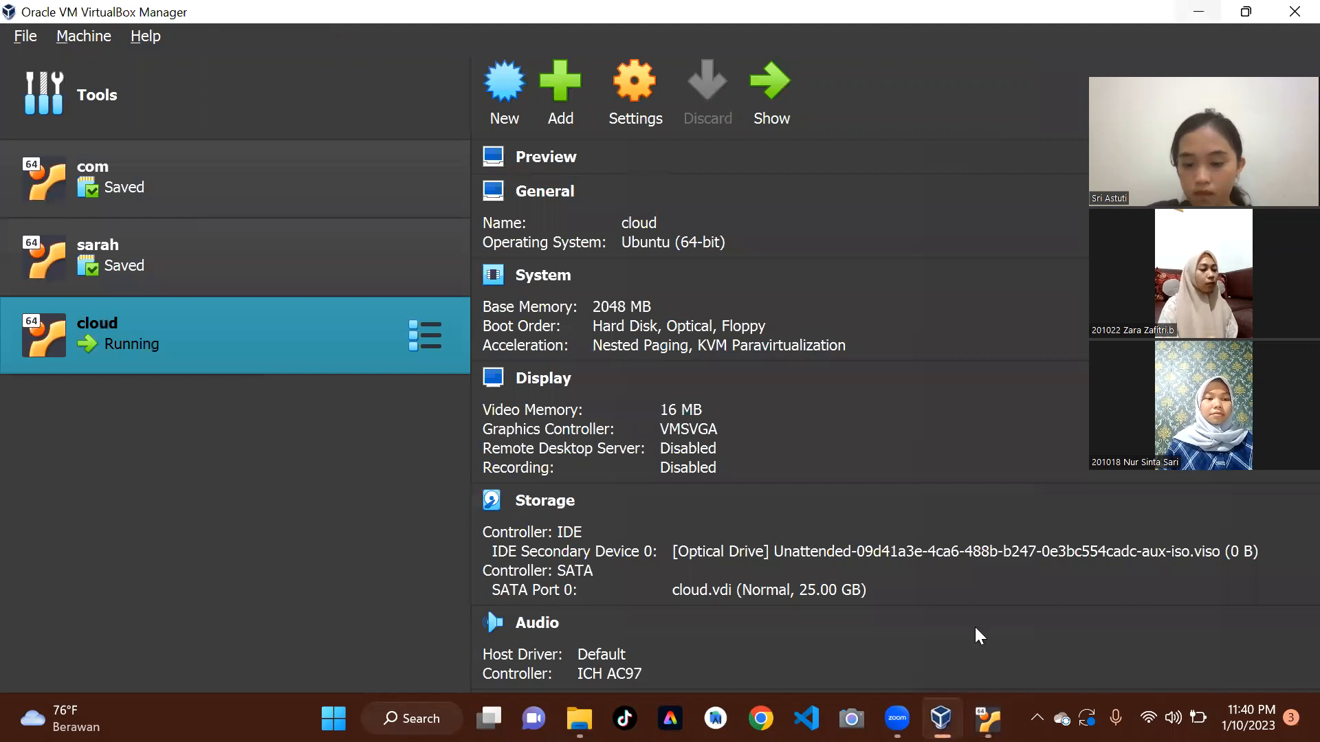
{"action": "key", "text": "alt+Tab"}
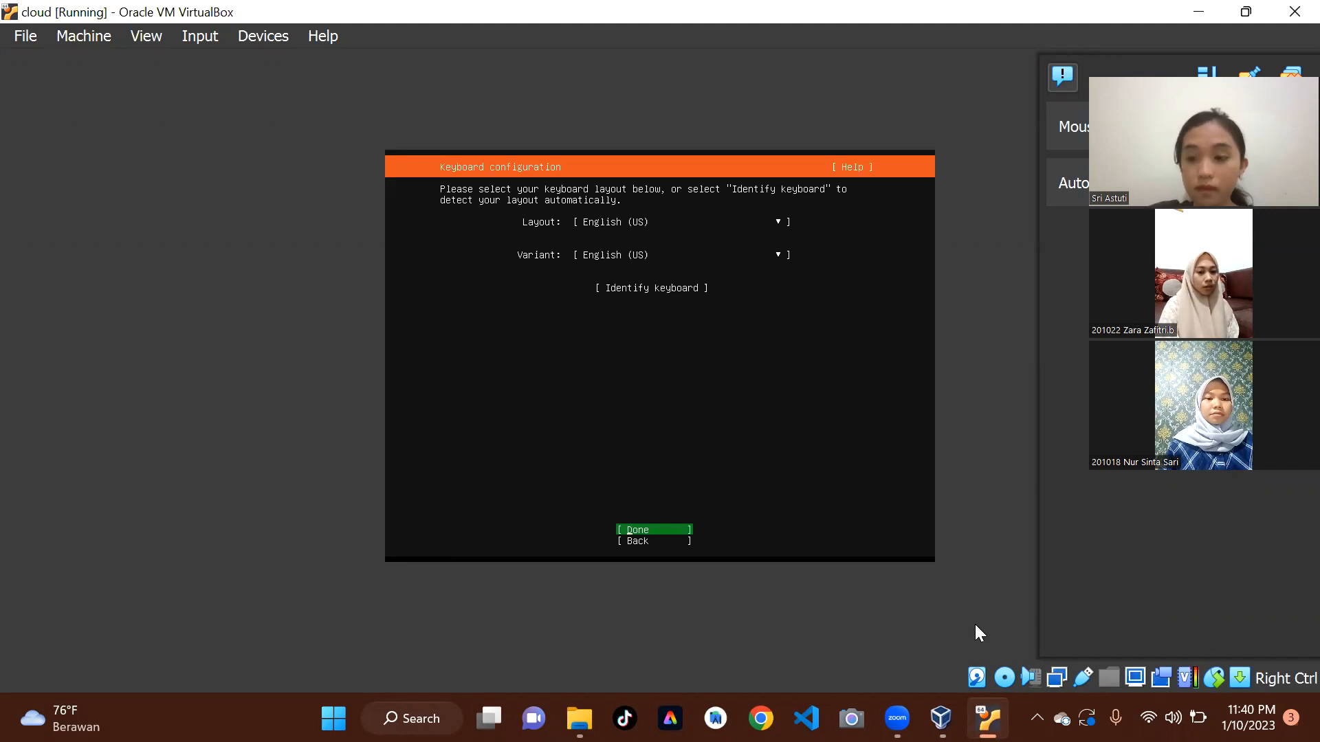
{"action": "key", "text": "Return"}
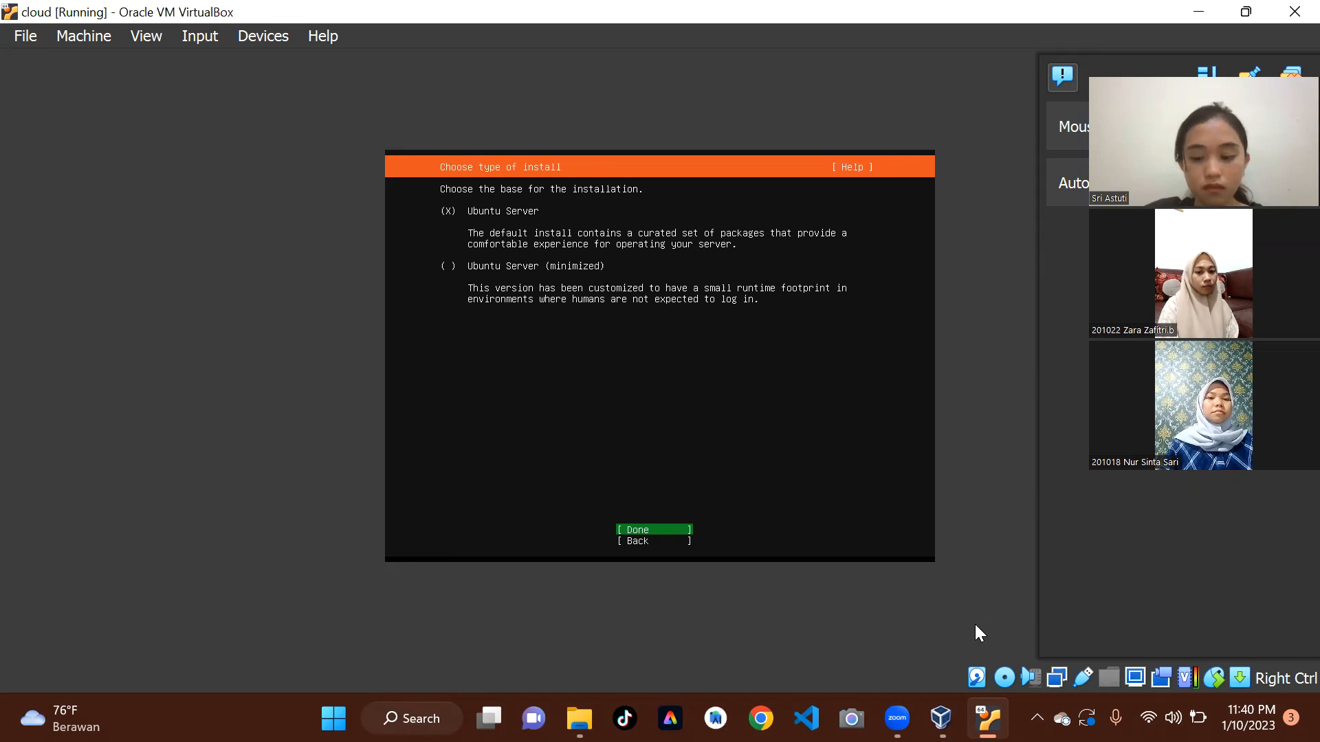
Choose the standard Ubuntu Server base and accept the default network and archive mirror, leaving the proxy address blank.
{"action": "key", "text": "Return"}
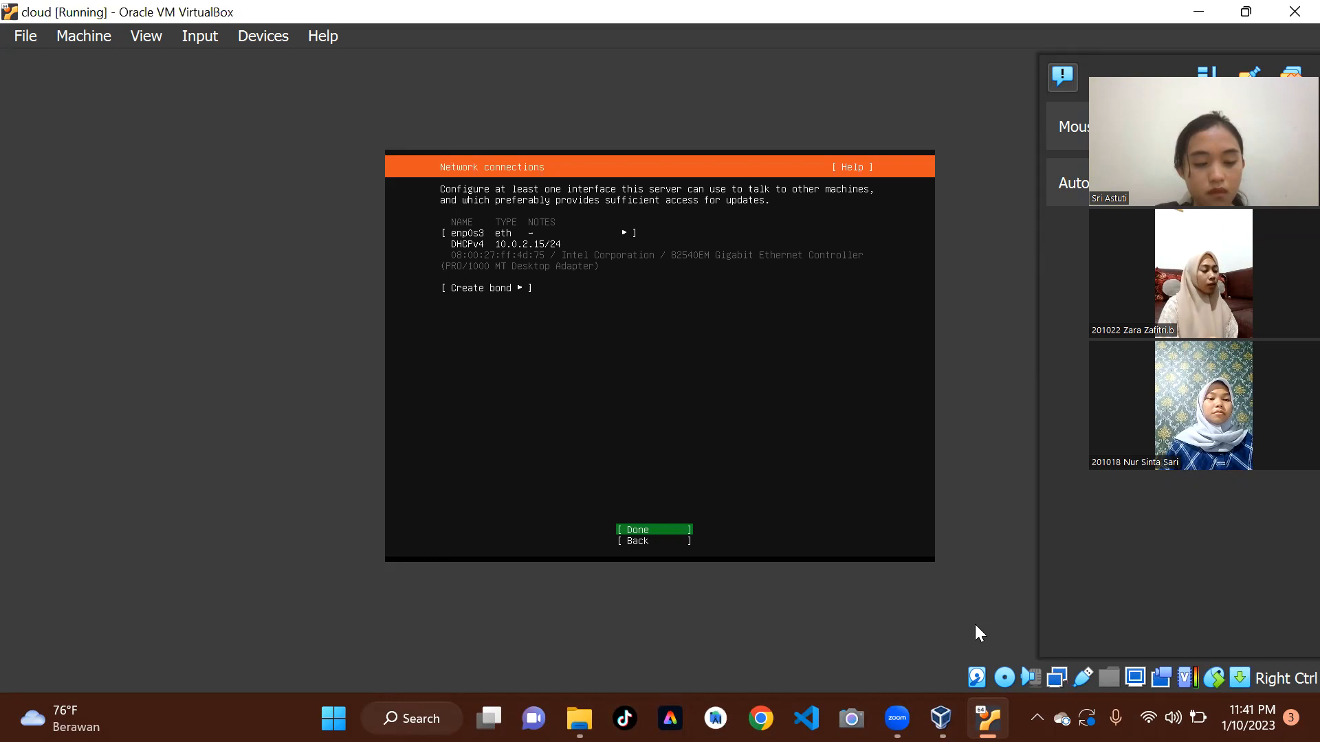
{"action": "key", "text": "Return"}
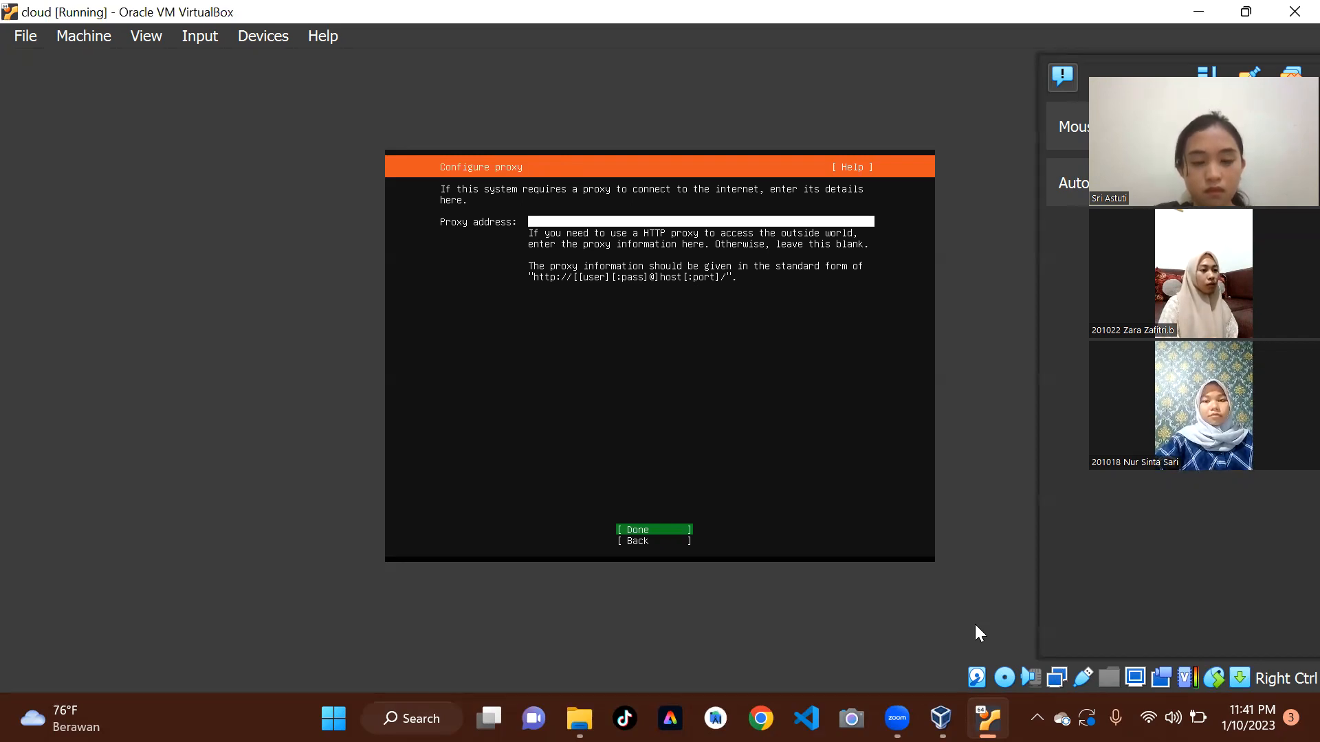
{"action": "key", "text": "Return"}
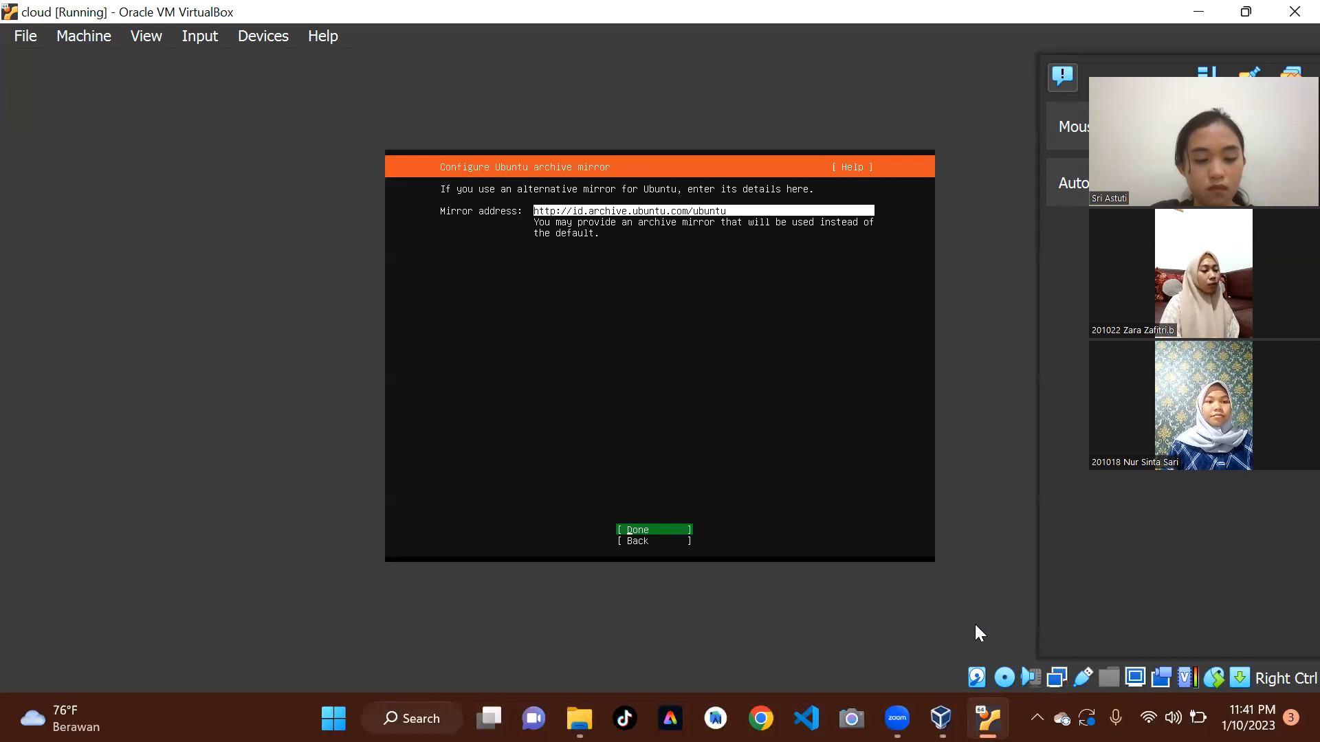
{"action": "key", "text": "Return"}
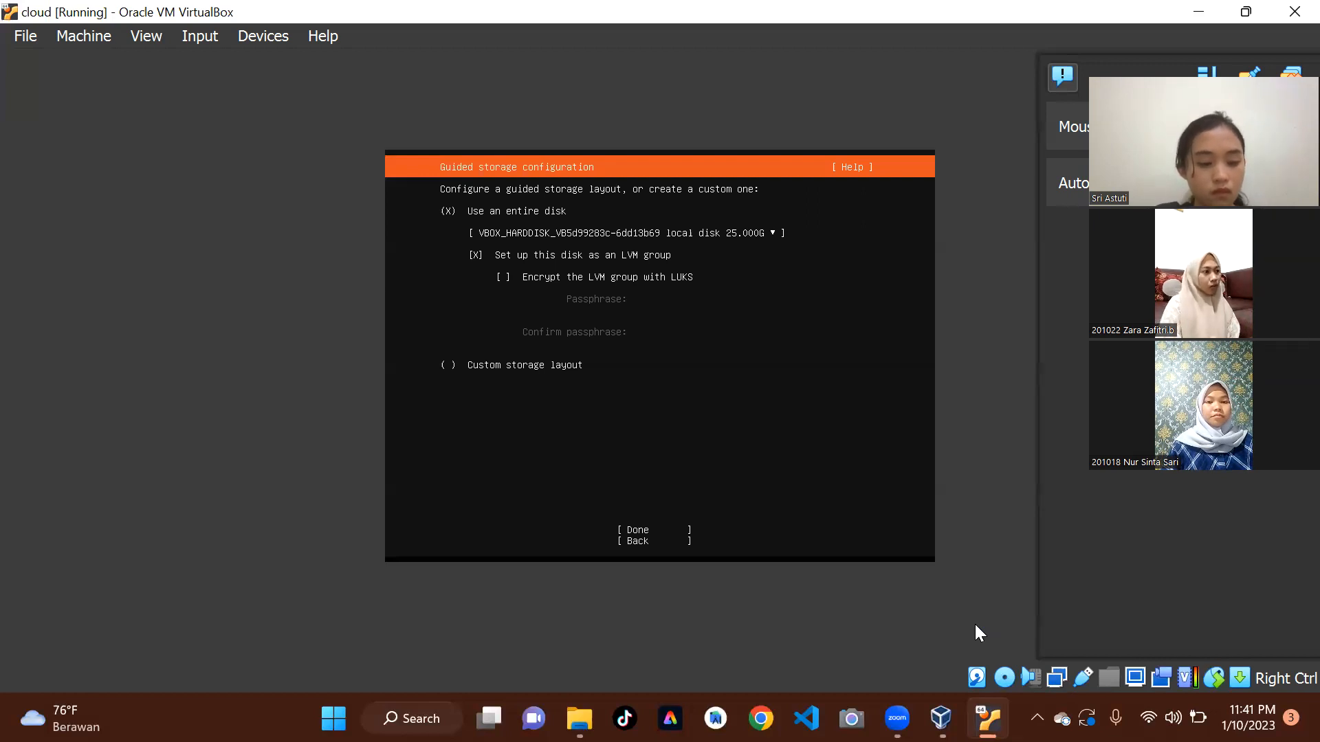
Accept the guided storage layout that uses the entire disk as an LVM group without LUKS encryption.
{"action": "key", "text": "Down"}
{"action": "key", "text": "Down"}
{"action": "key", "text": "Down"}
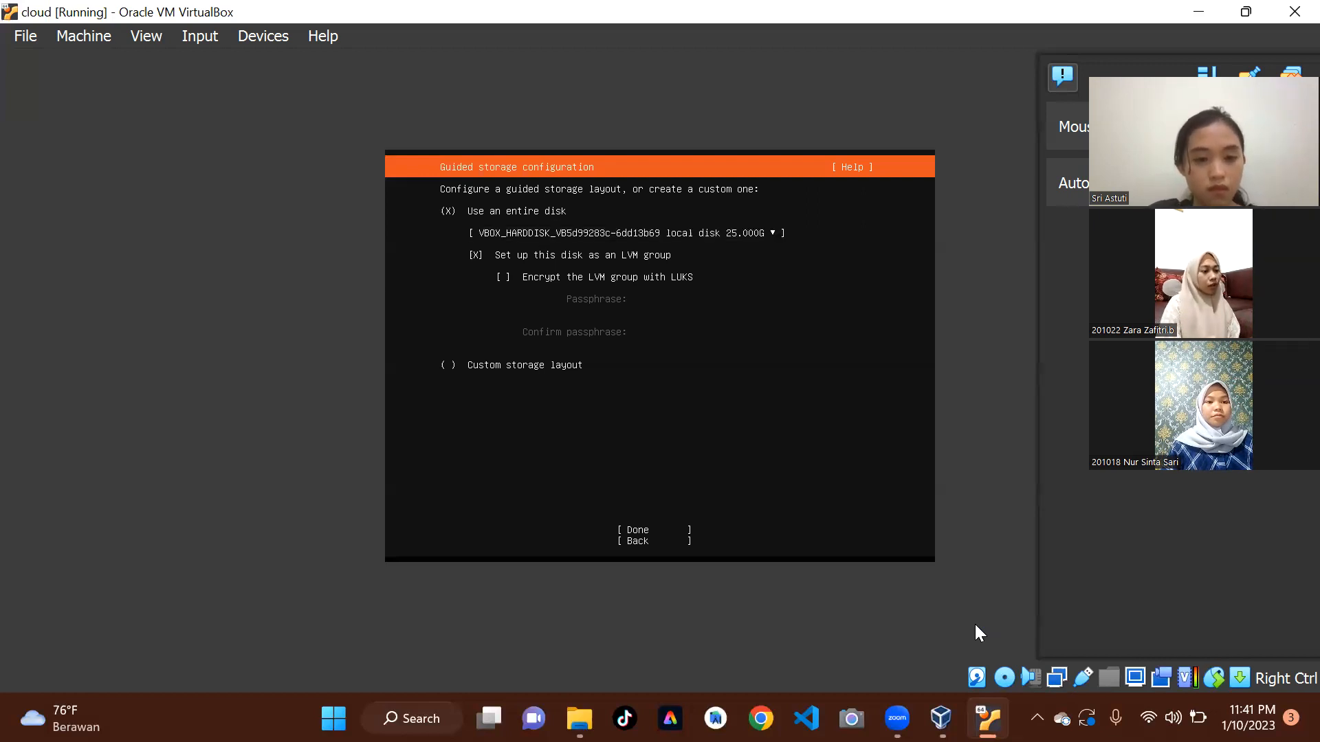
{"action": "key", "text": "Down"}
{"action": "key", "text": "Down"}
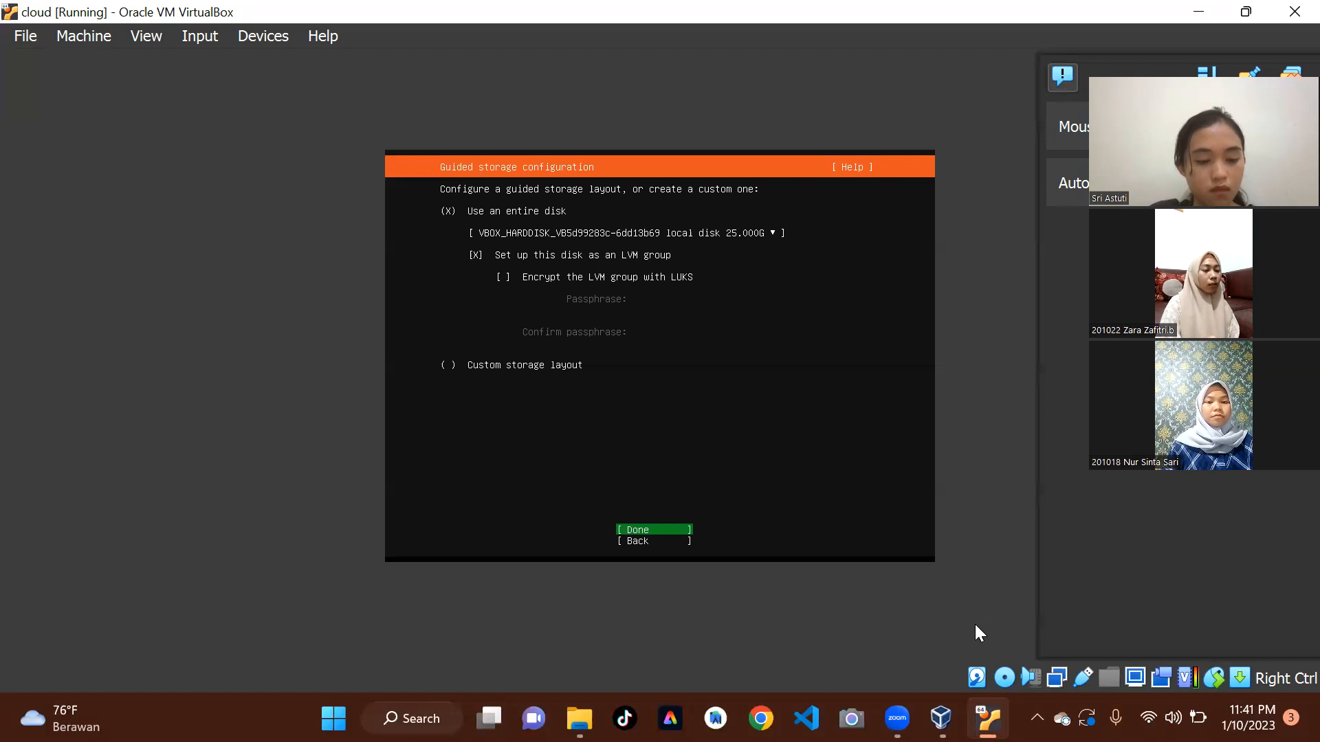
{"action": "key", "text": "Return"}
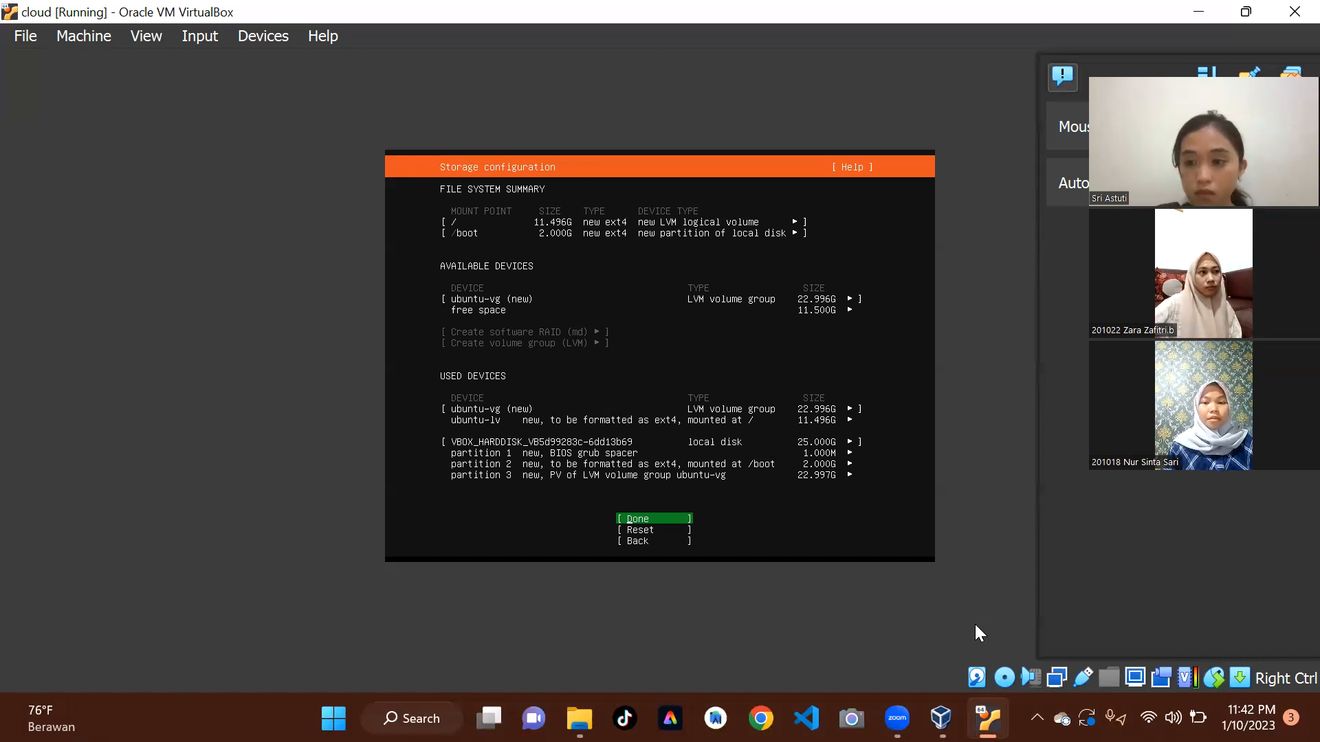
Accept the storage configuration and confirm the destructive action to begin the installation.
{"action": "key", "text": "Return"}
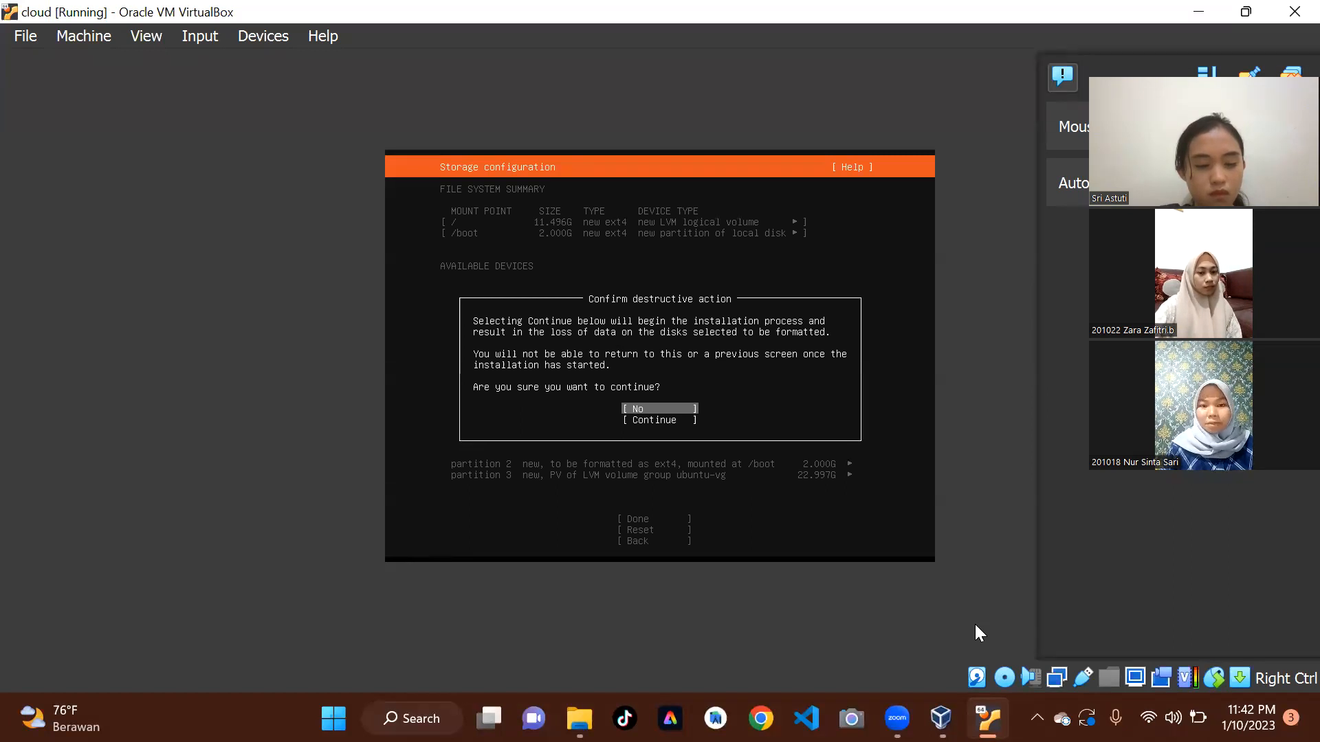
{"action": "key", "text": "Down"}
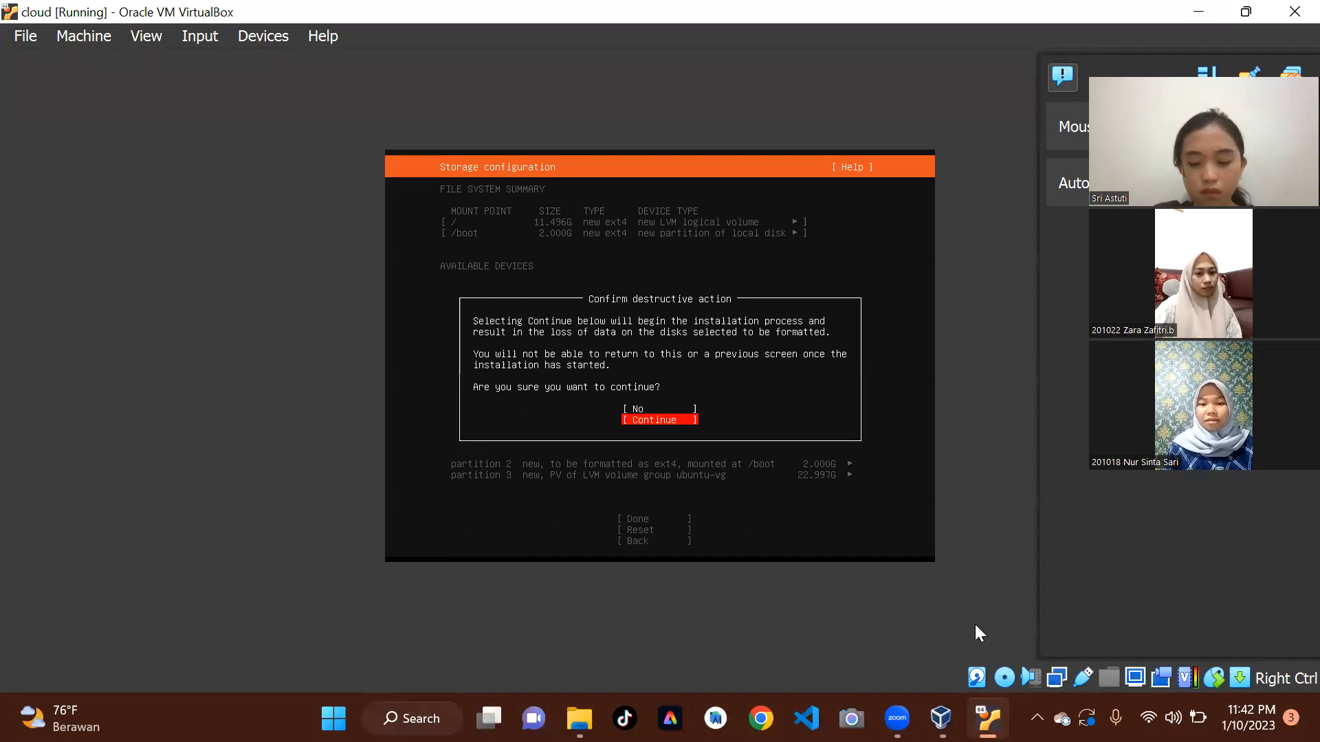
{"action": "key", "text": "Return"}
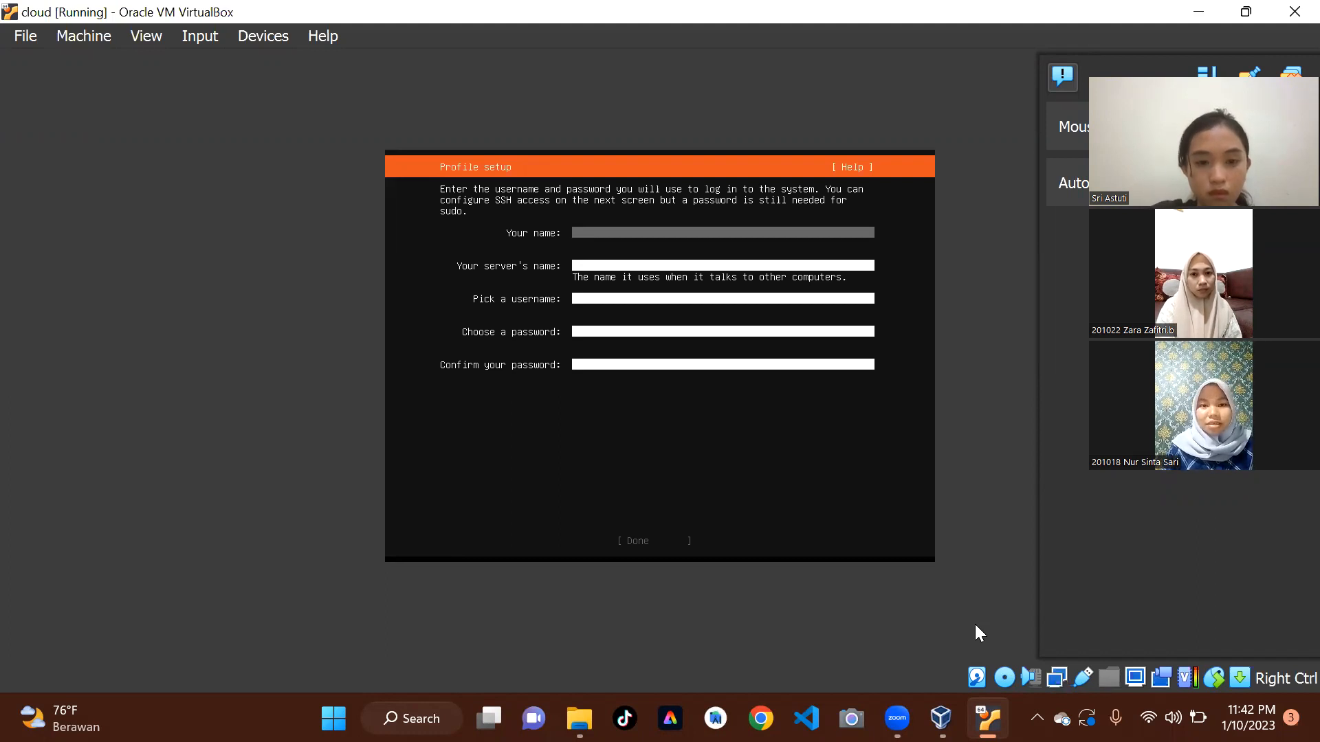
Fill in the profile with cloud as your name, the server's name and the username.
{"action": "type", "text": "loud"}
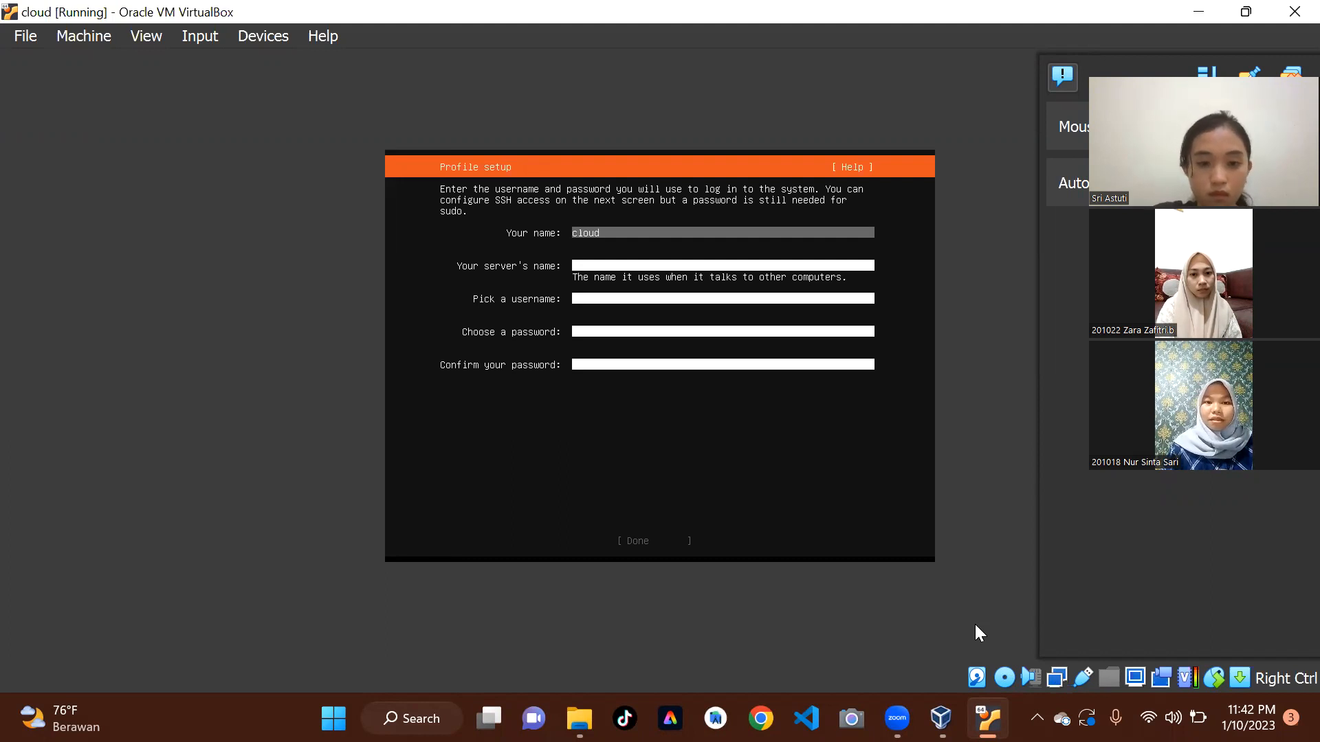
{"action": "key", "text": "Tab"}
{"action": "type", "text": "clo"}
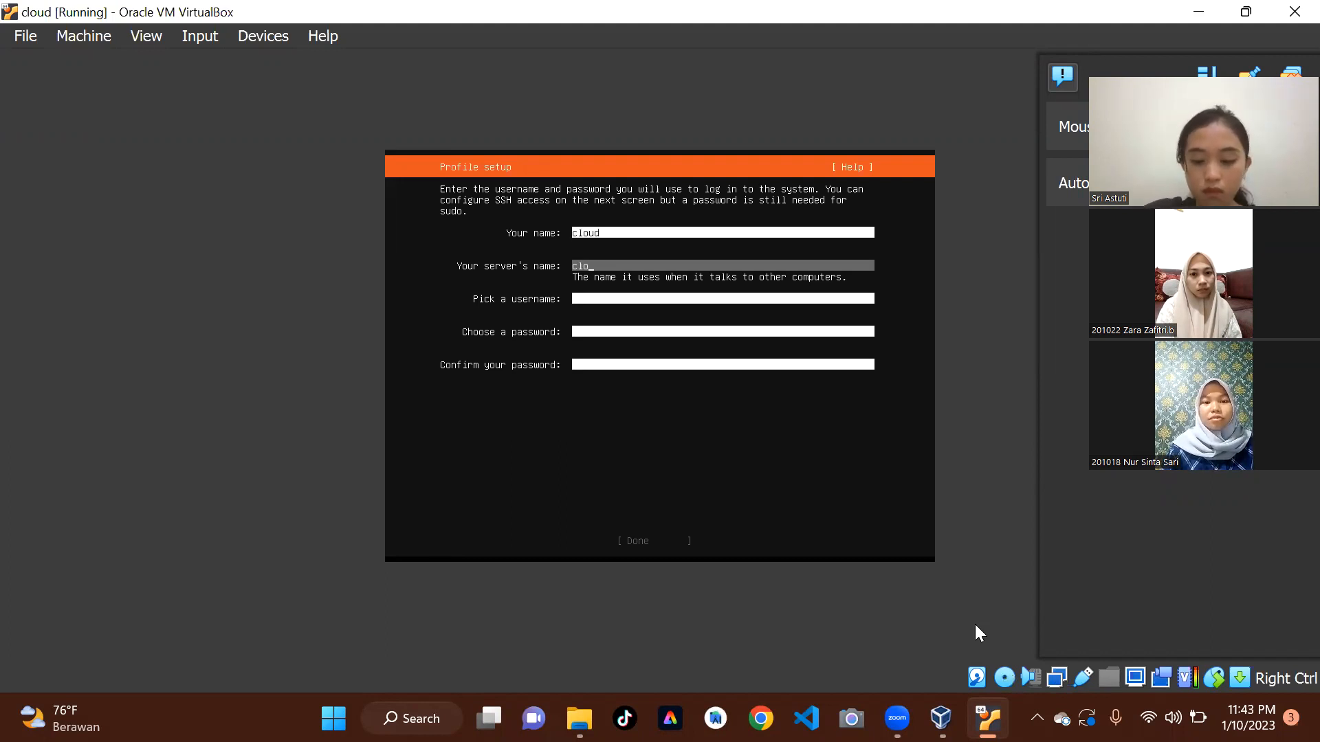
{"action": "key", "text": "Tab"}
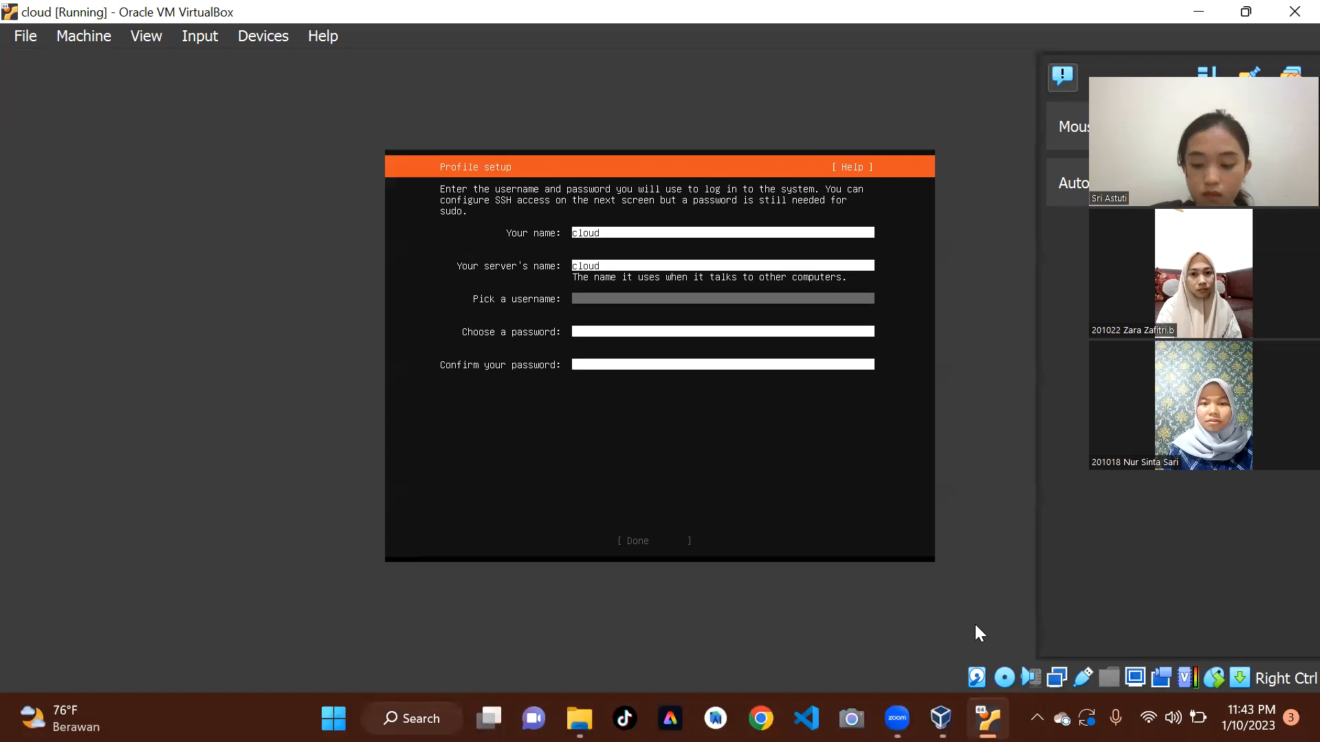
{"action": "type", "text": "cloud"}
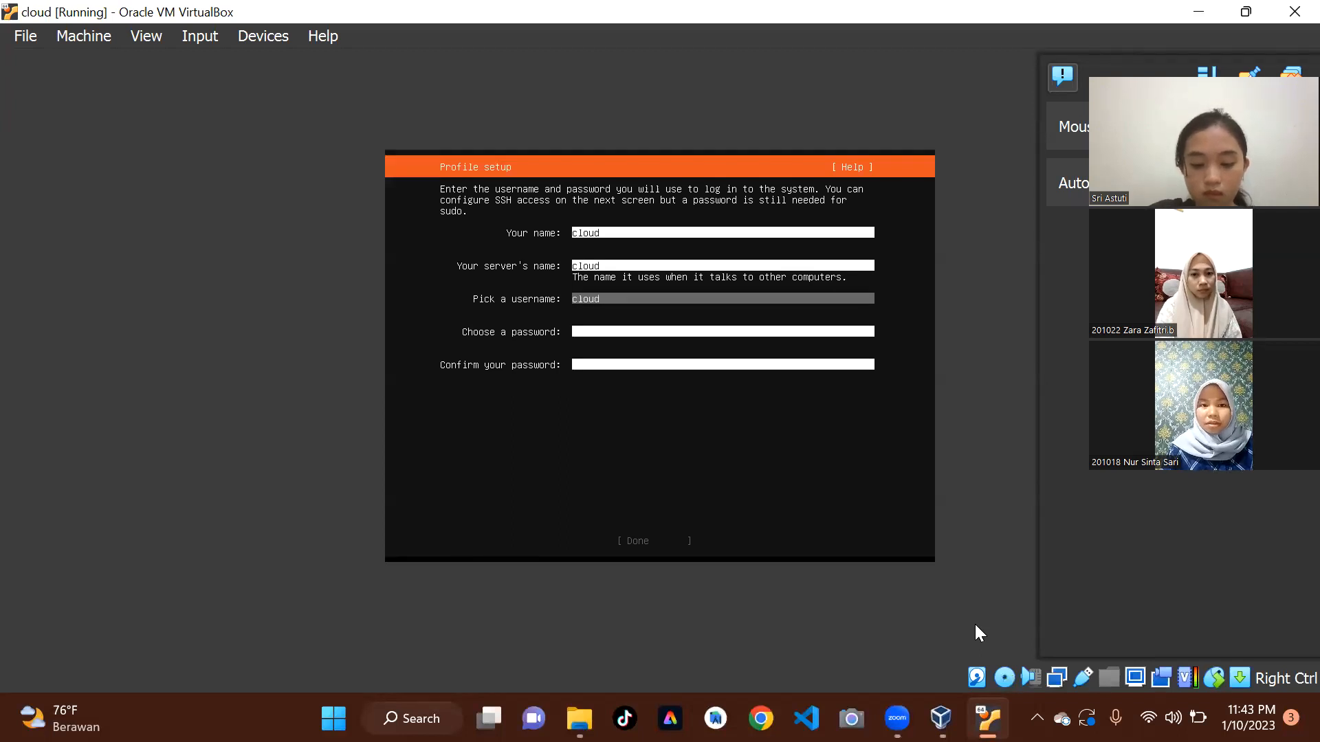
Enter the account password and its confirmation, and submit the profile setup.
{"action": "key", "text": "Tab"}
{"action": "type", "text": "cl"}
{"action": "type", "text": "d"}
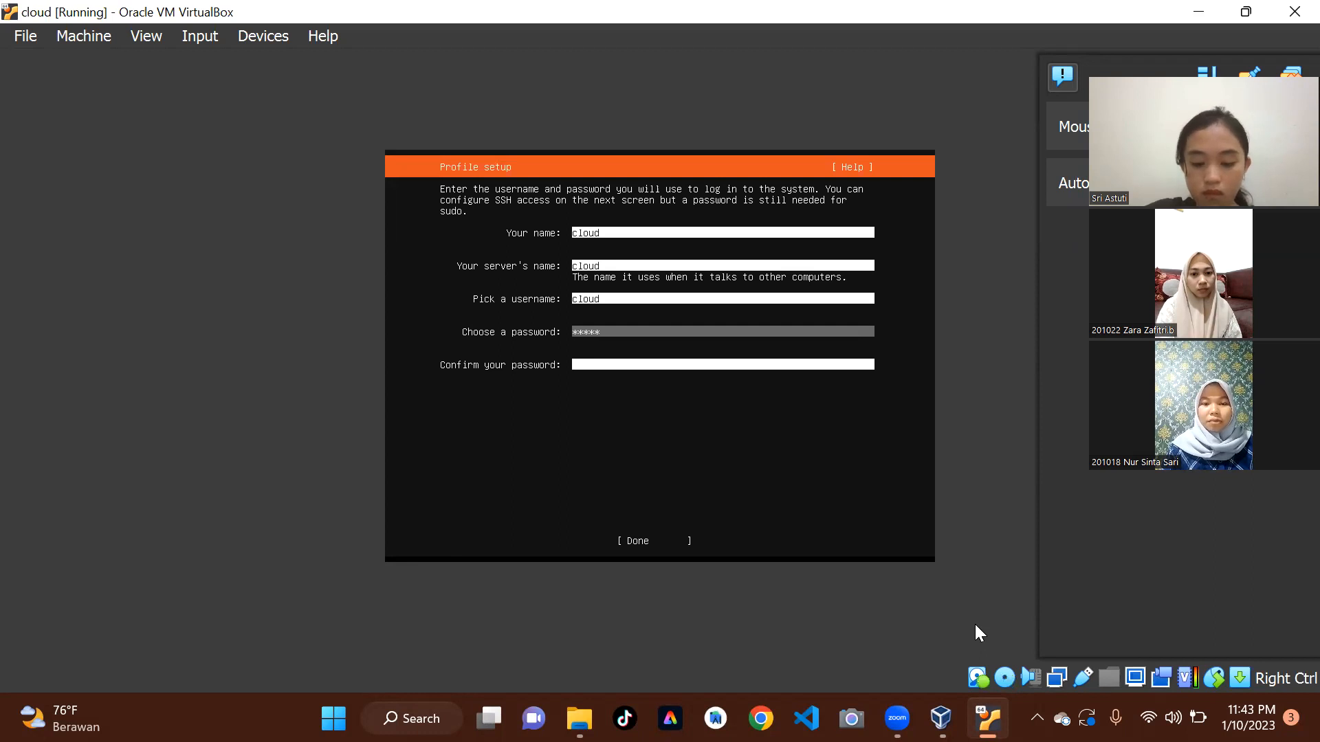
{"action": "key", "text": "Tab"}
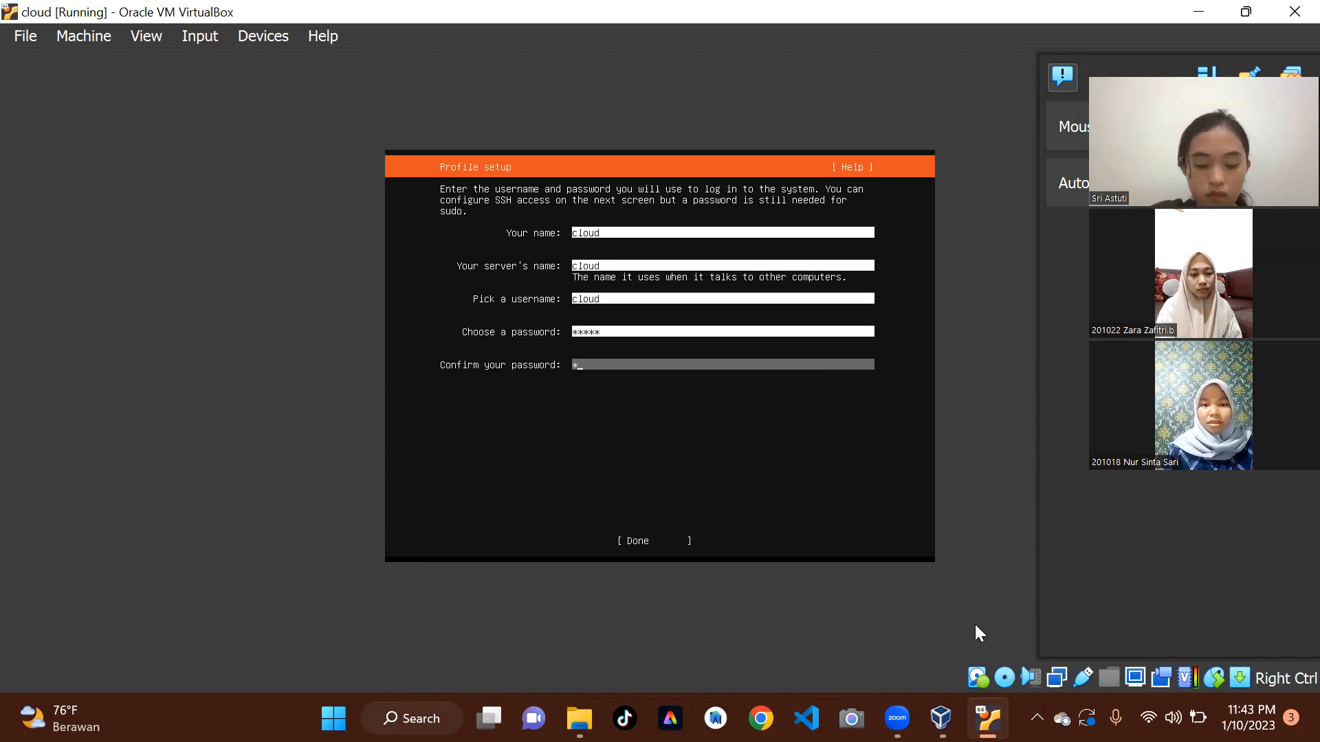
{"action": "type", "text": "cloud"}
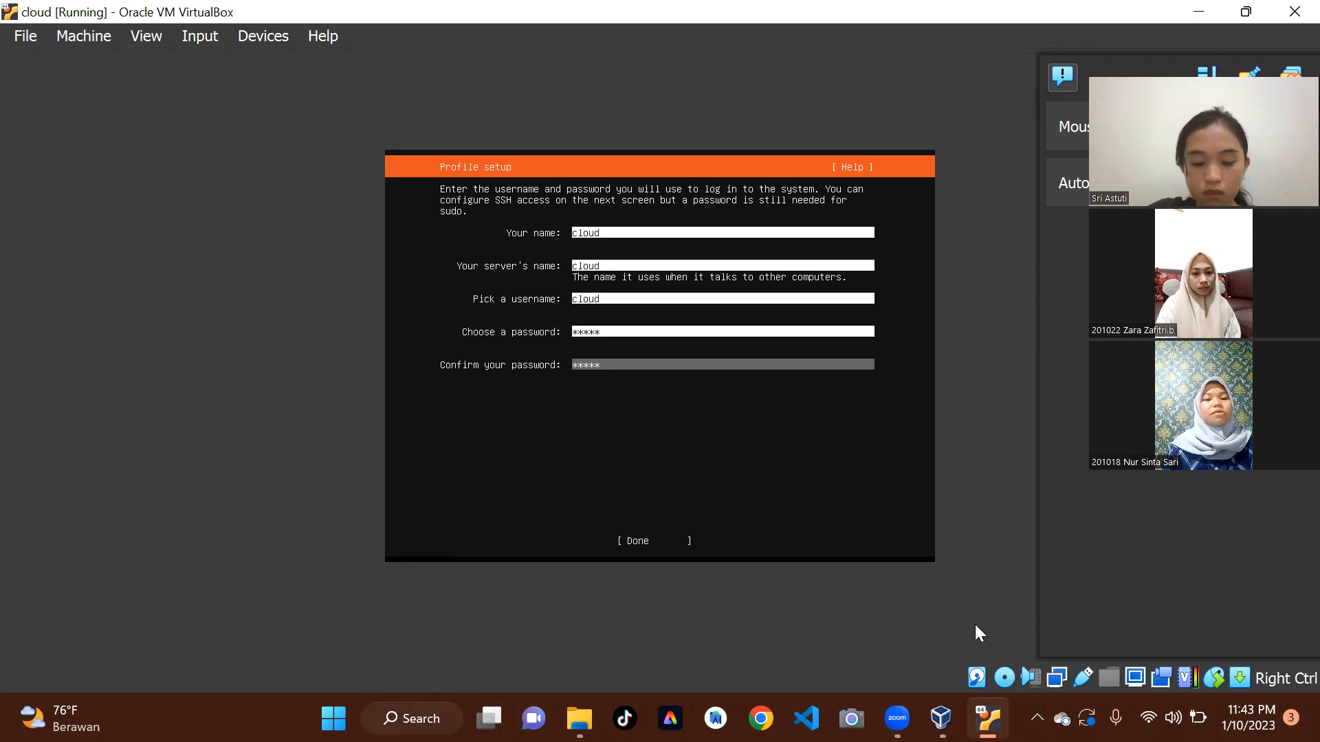
{"action": "key", "text": "Tab"}
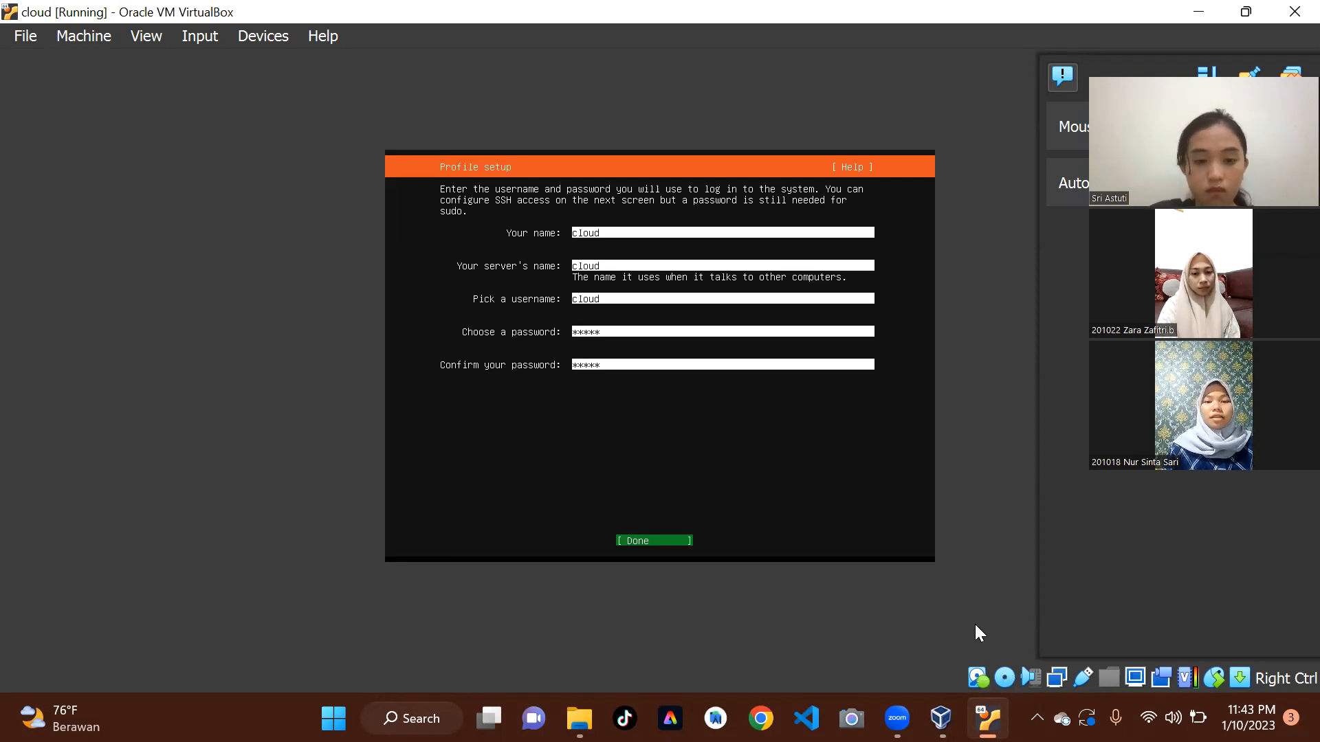
{"action": "key", "text": "Return"}
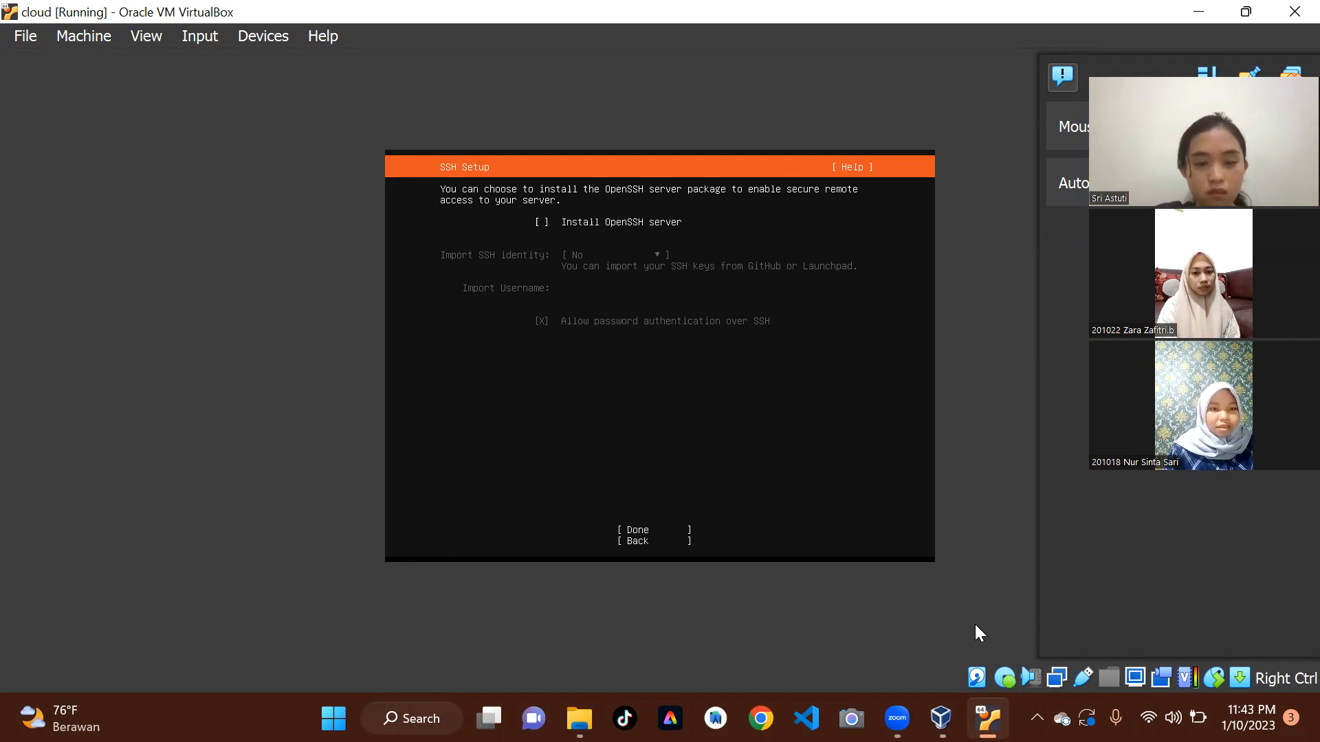
Continue without installing the OpenSSH server and without selecting any of the featured server snaps.
{"action": "key", "text": "Tab"}
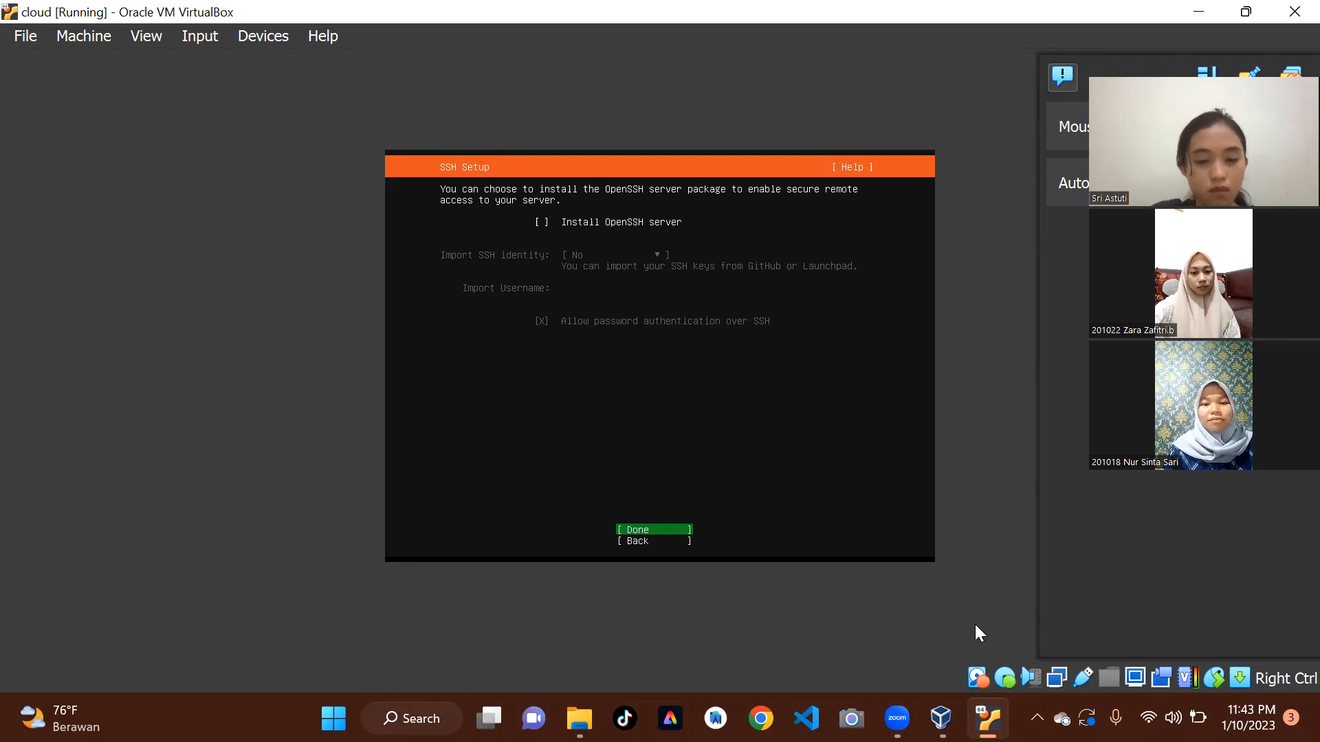
{"action": "key", "text": "Return"}
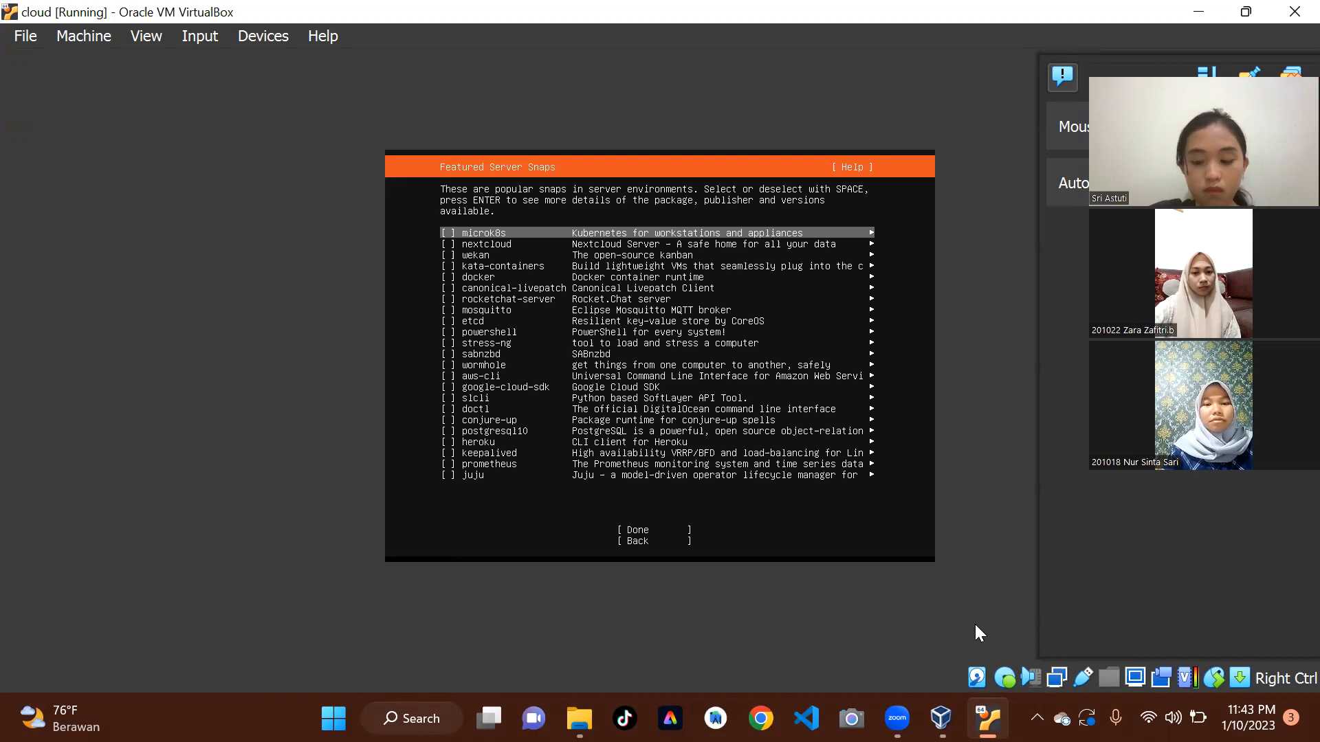
{"action": "key", "text": "Down"}
{"action": "key", "text": "Down"}
{"action": "key", "text": "Down"}
{"action": "key", "text": "Down"}
{"action": "key", "text": "Down"}
{"action": "key", "text": "Down"}
{"action": "key", "text": "Down"}
{"action": "key", "text": "Down"}
{"action": "key", "text": "Down"}
{"action": "key", "text": "Down"}
{"action": "key", "text": "Down"}
{"action": "key", "text": "Down"}
{"action": "key", "text": "Down"}
{"action": "key", "text": "Down"}
{"action": "key", "text": "Down"}
{"action": "key", "text": "Down"}
{"action": "key", "text": "Down"}
{"action": "key", "text": "Down"}
{"action": "key", "text": "Down"}
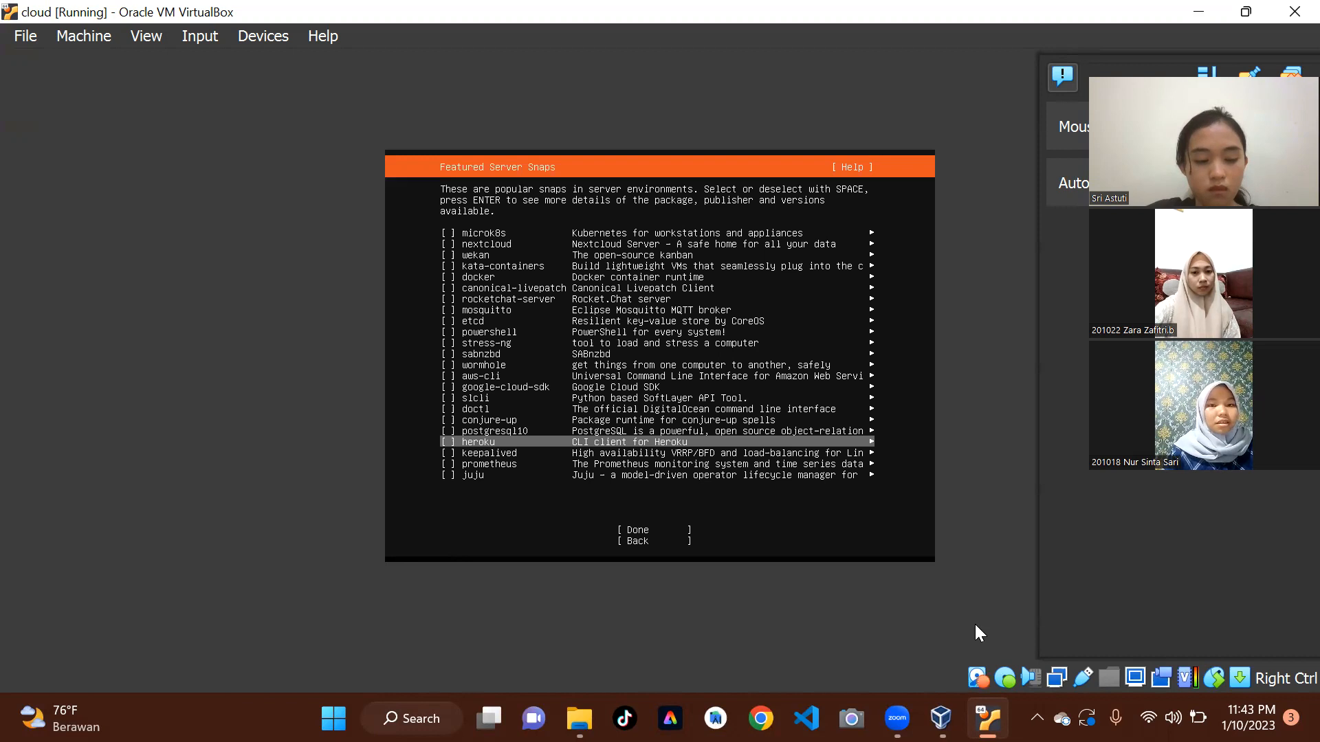
{"action": "key", "text": "Down"}
{"action": "key", "text": "Down"}
{"action": "key", "text": "Down"}
{"action": "key", "text": "Down"}
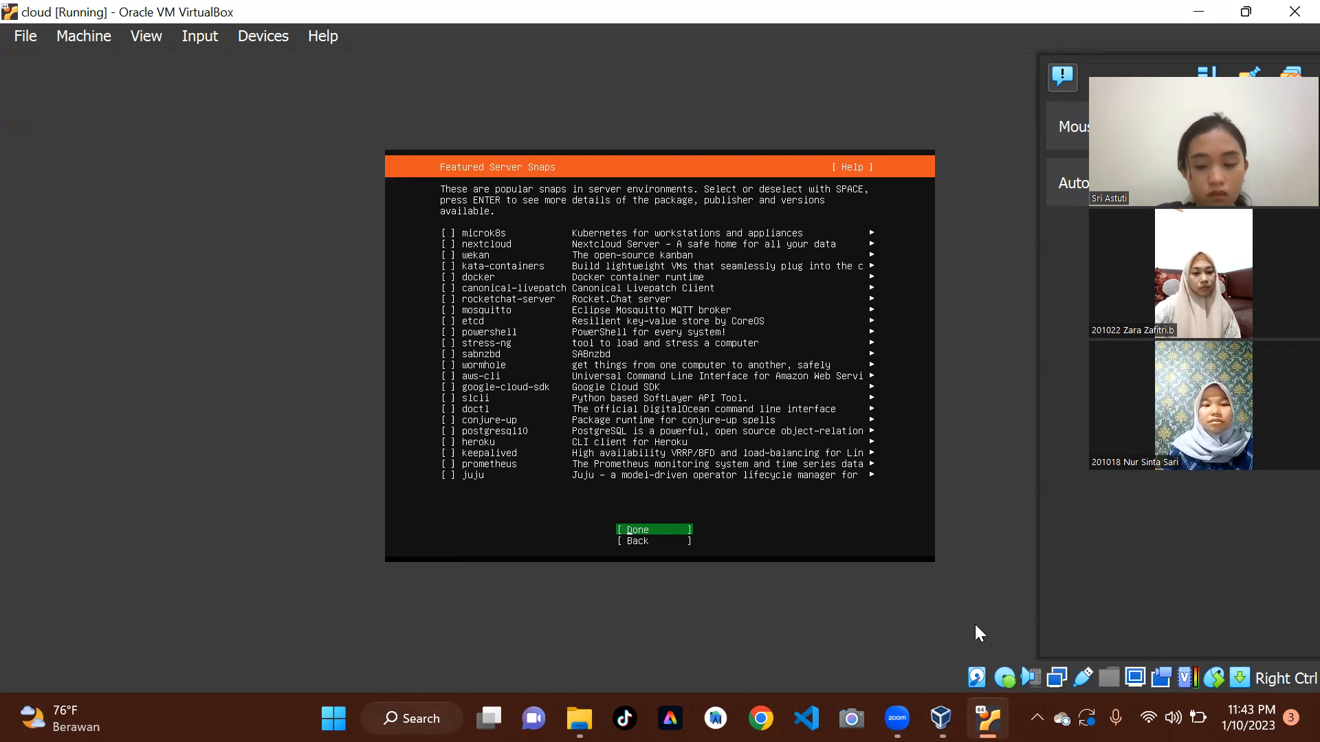
{"action": "key", "text": "Return"}
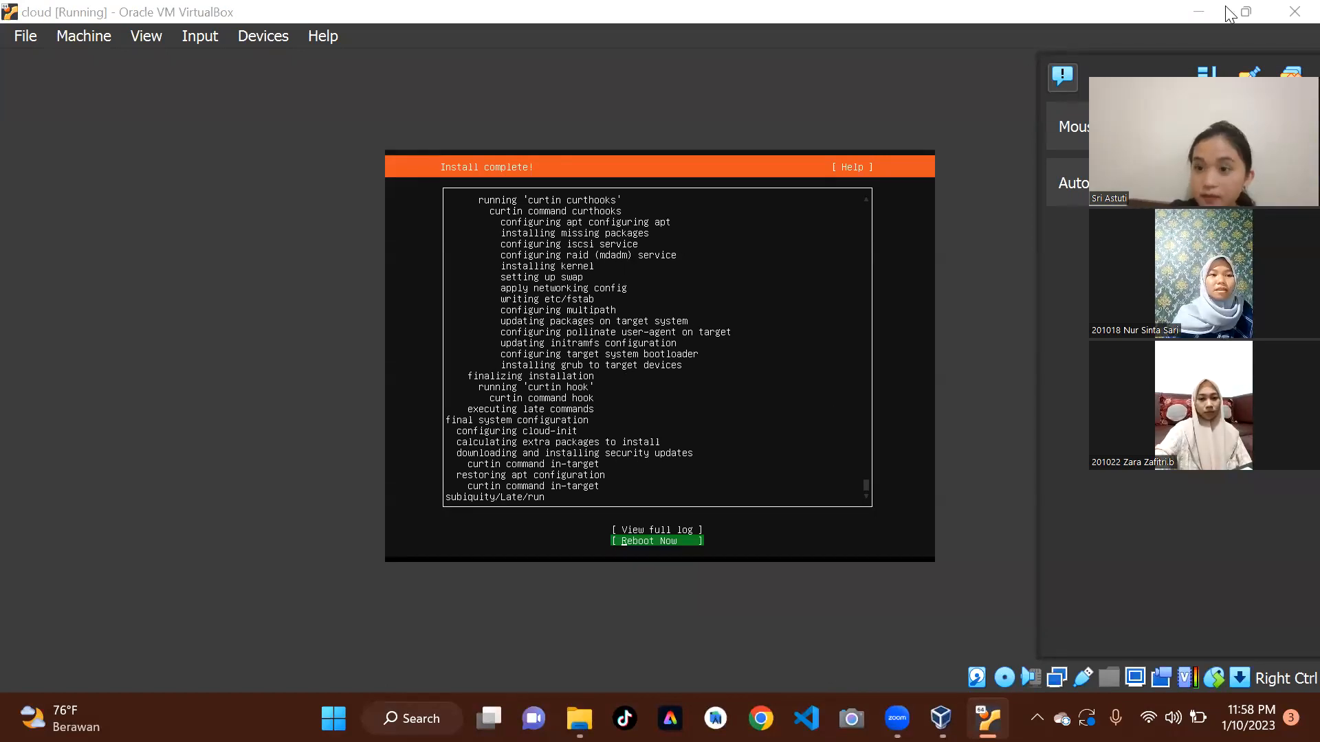
Return to the cloud machine's console and reboot it from the completed Ubuntu installer.
{"action": "left_click", "coordinate": [1199, 11]}
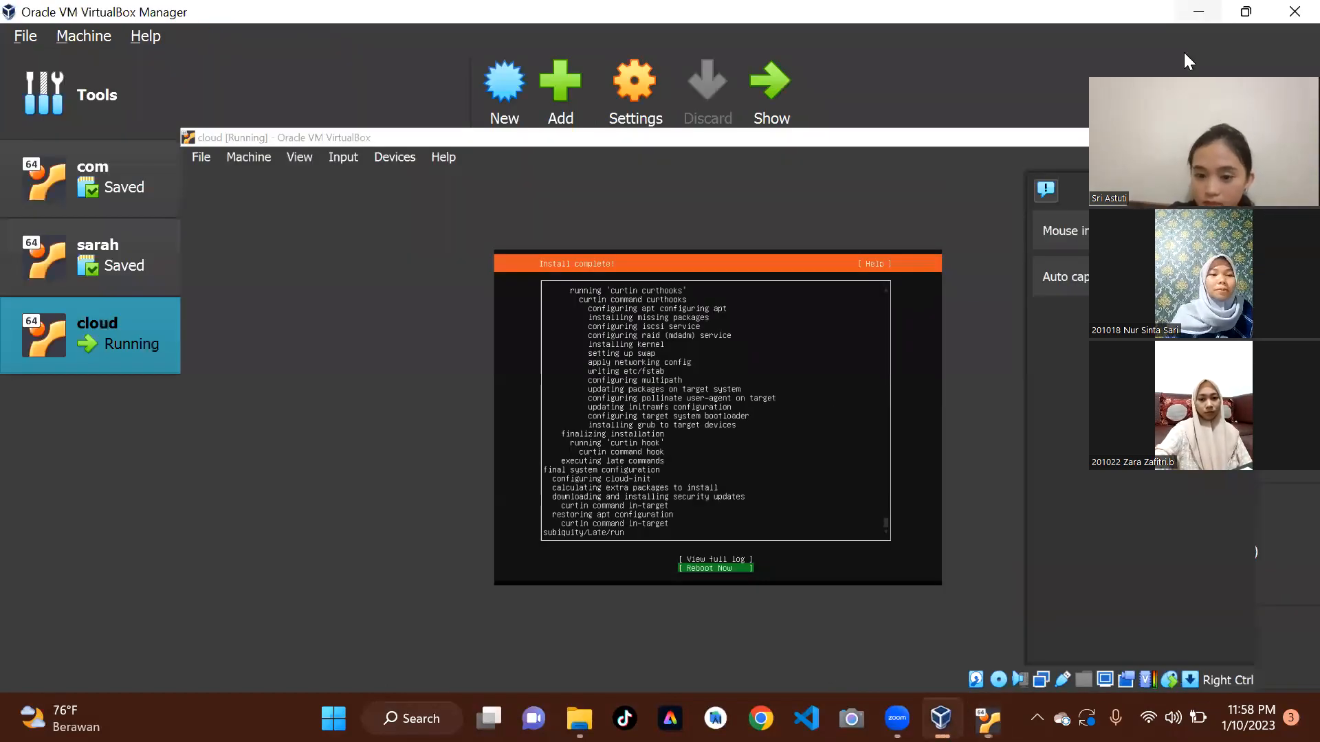
{"action": "mouse_move", "coordinate": [988, 719]}
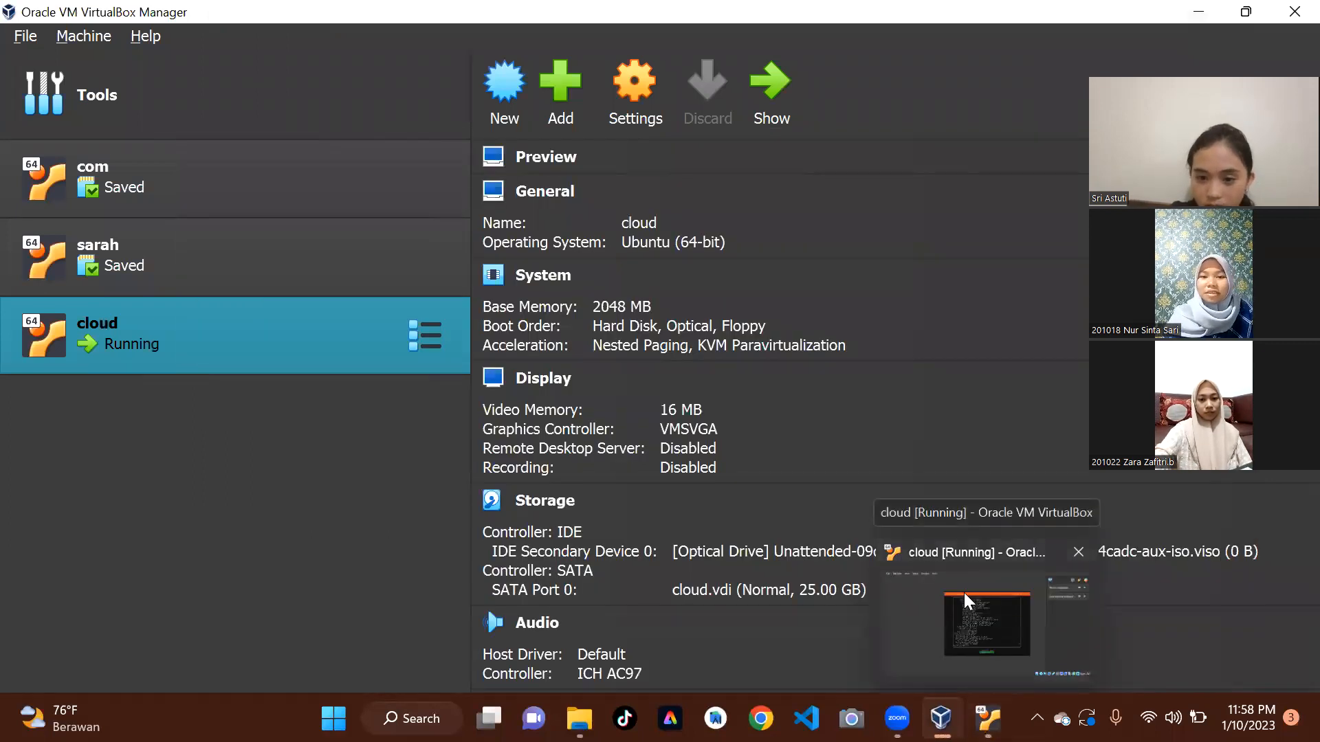
{"action": "left_click", "coordinate": [965, 594]}
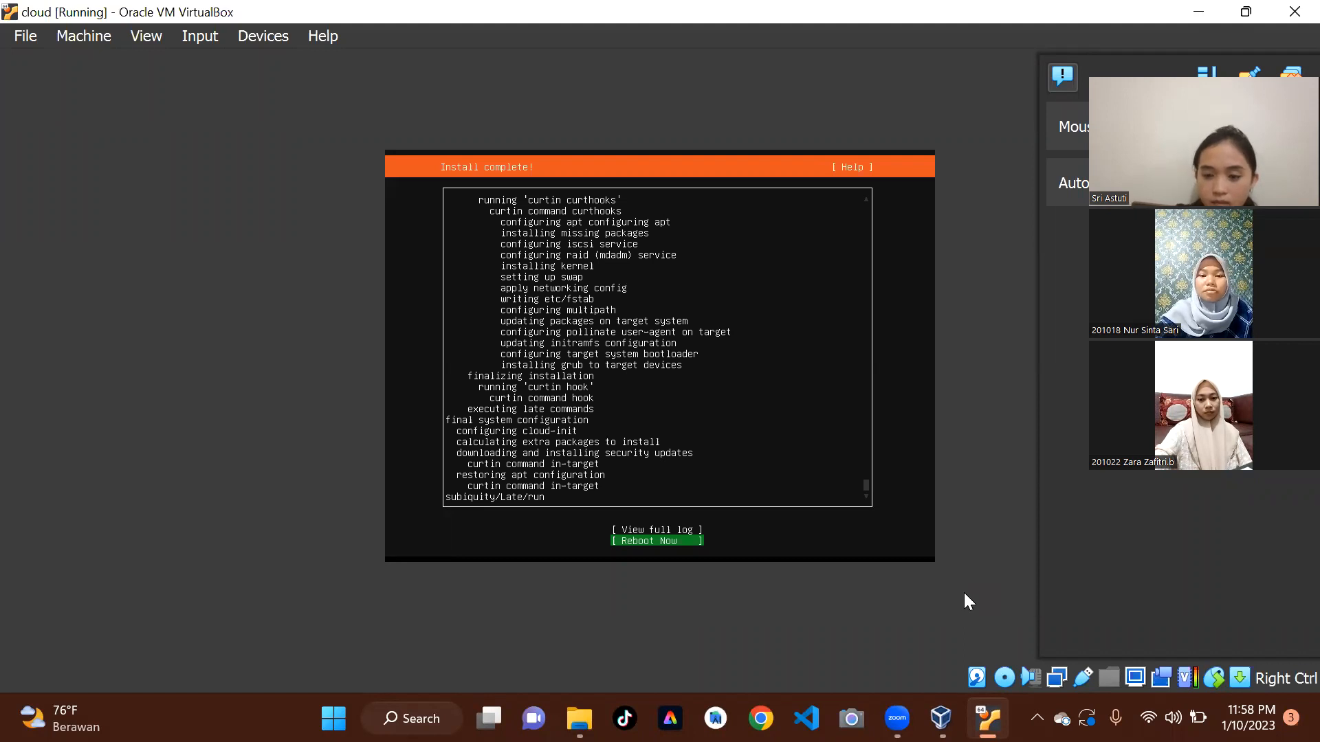
{"action": "key", "text": "Return"}
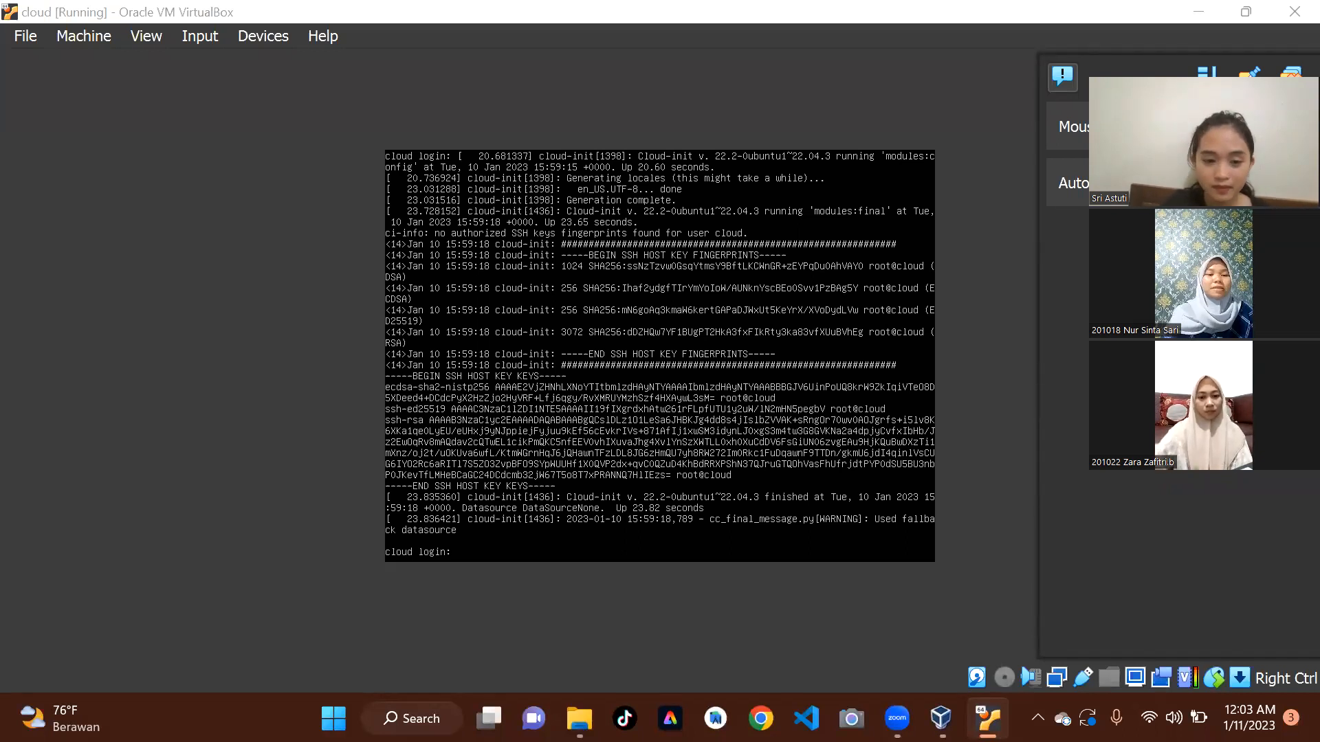
{"action": "left_click", "coordinate": [1199, 12]}
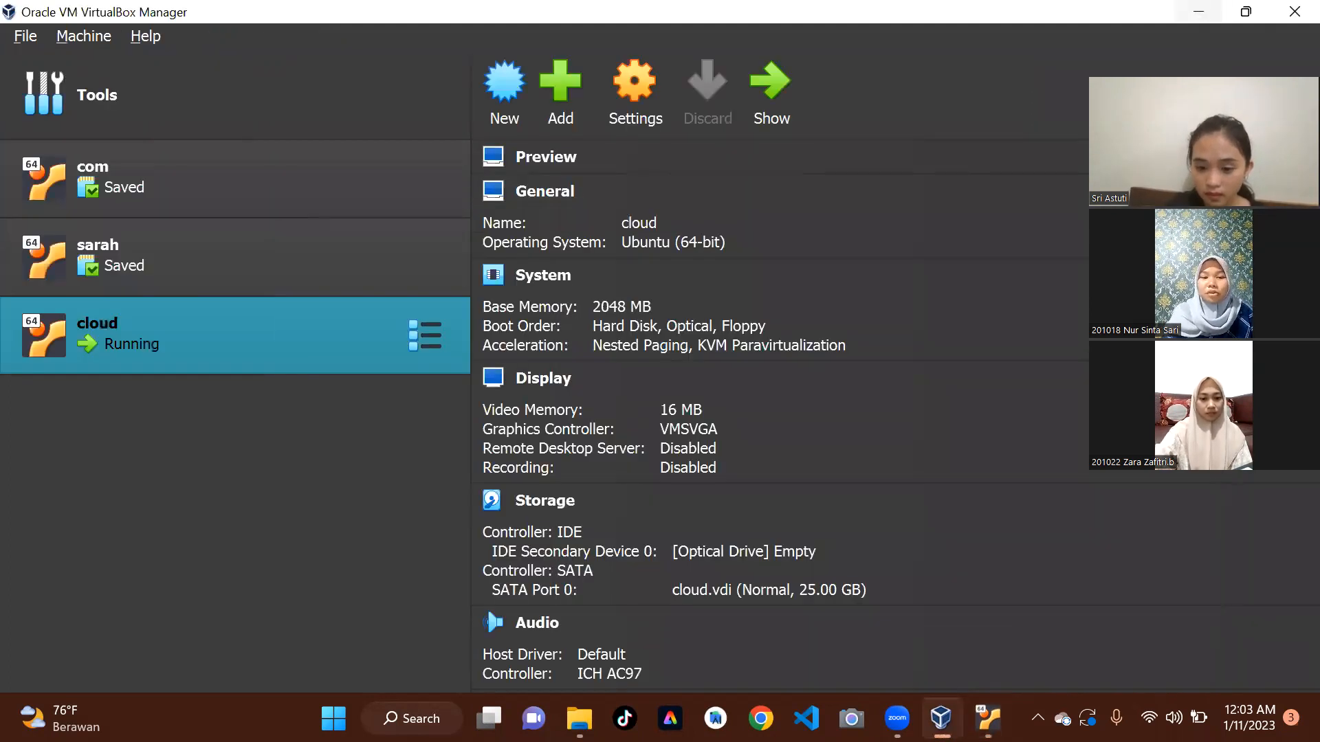
{"action": "mouse_move", "coordinate": [940, 719]}
{"action": "mouse_move", "coordinate": [988, 718]}
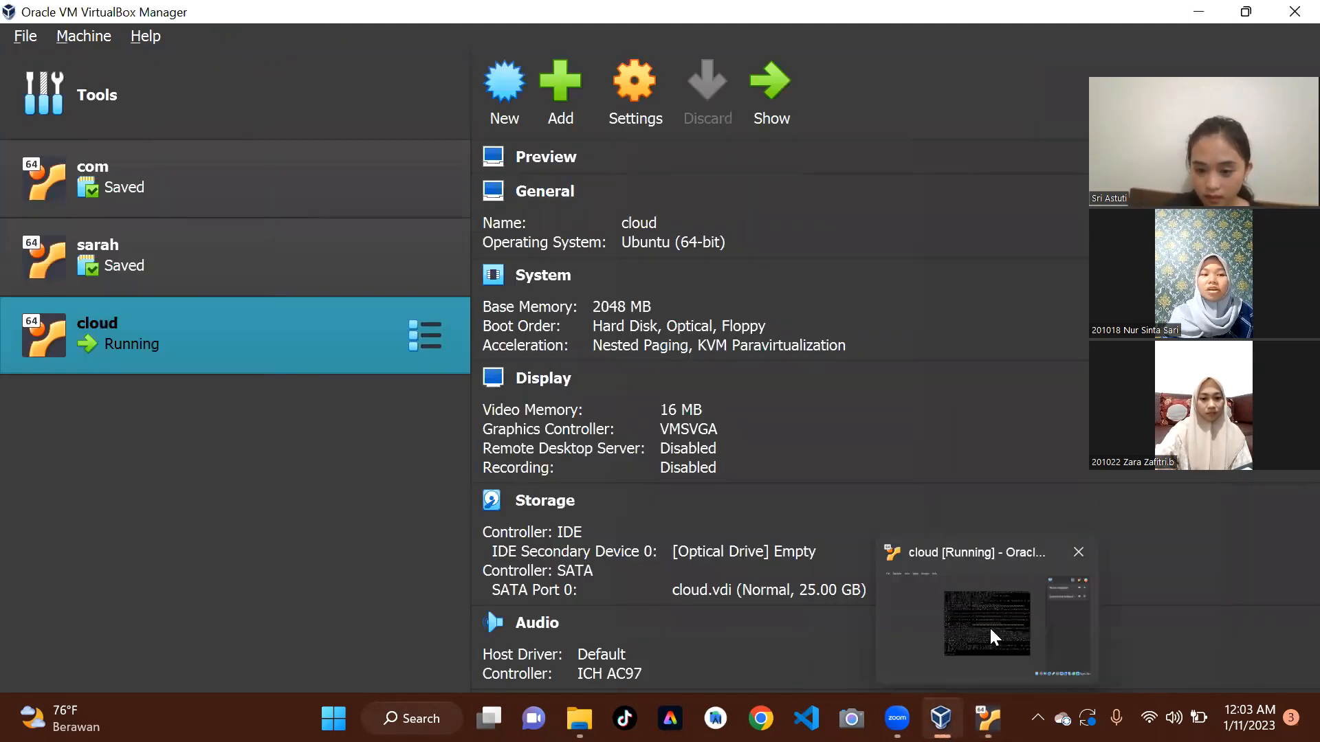
{"action": "left_click", "coordinate": [988, 625]}
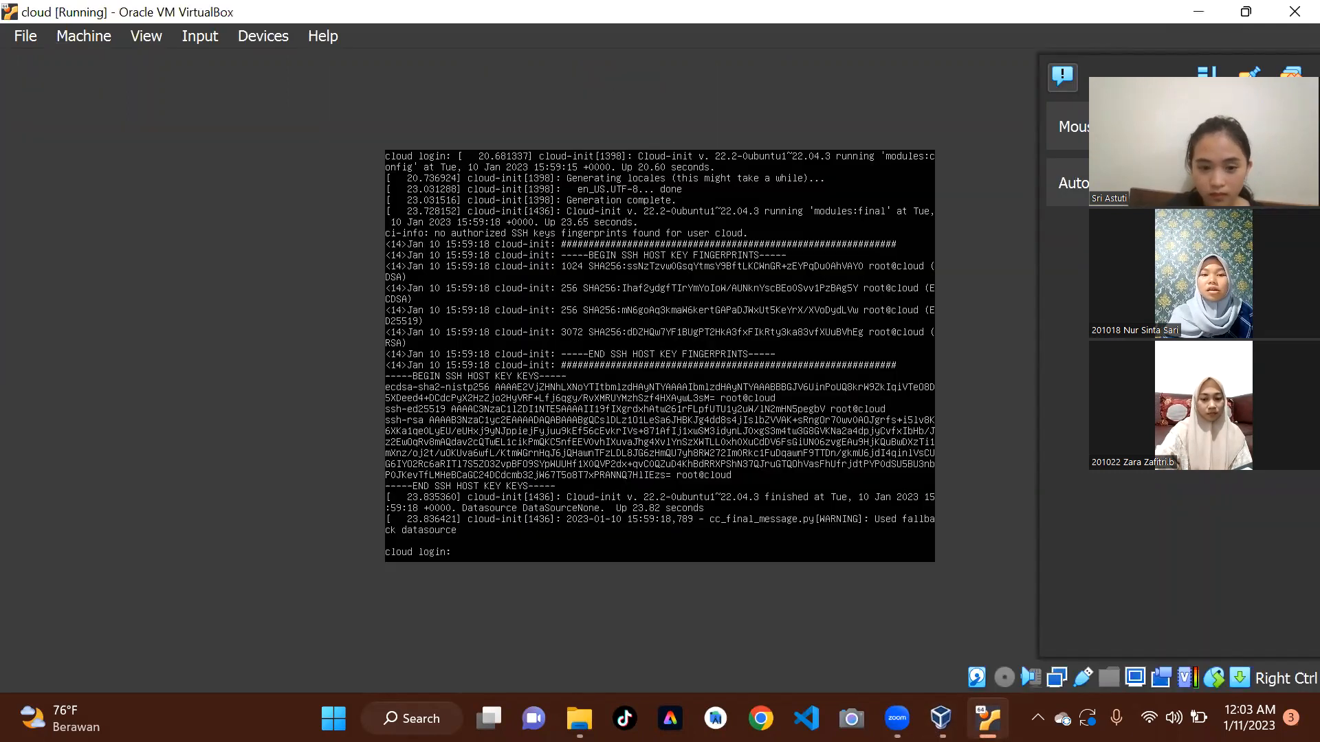
Log in to the server console as cloud with the account password.
{"action": "type", "text": "cl"}
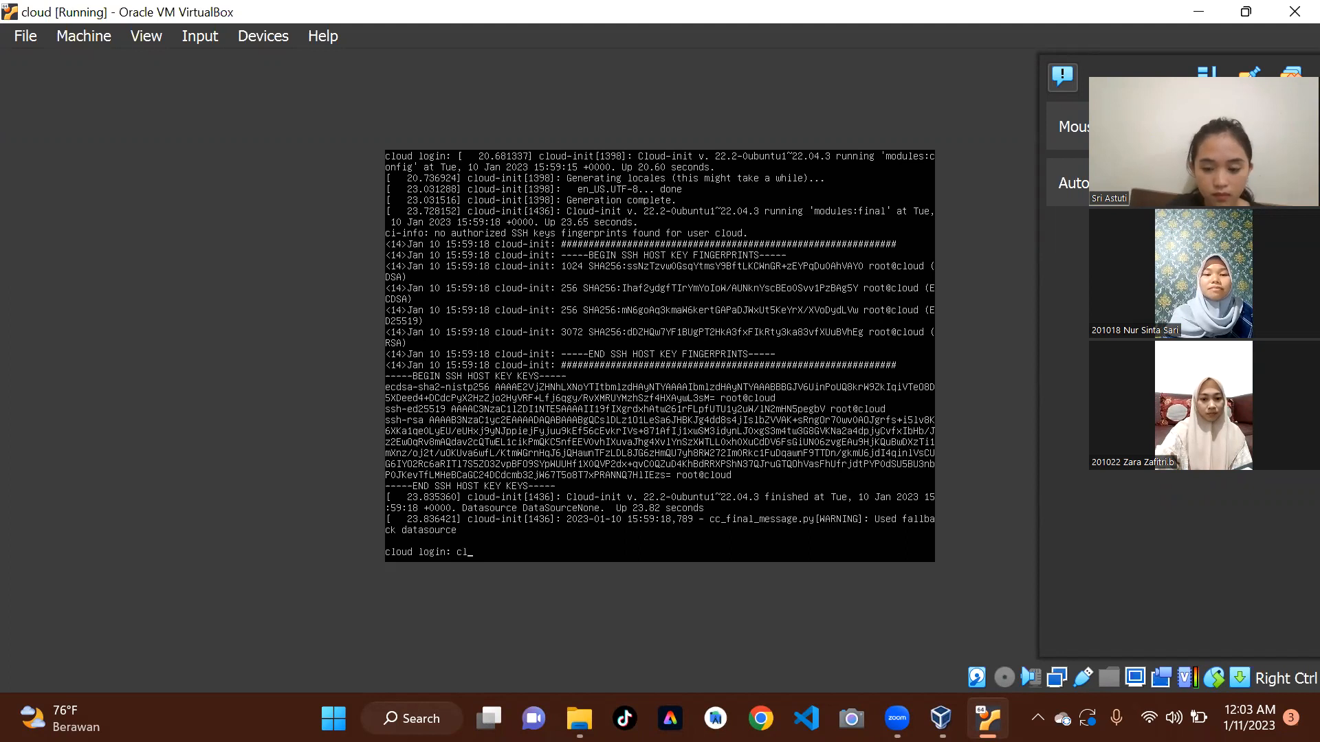
{"action": "type", "text": "oud"}
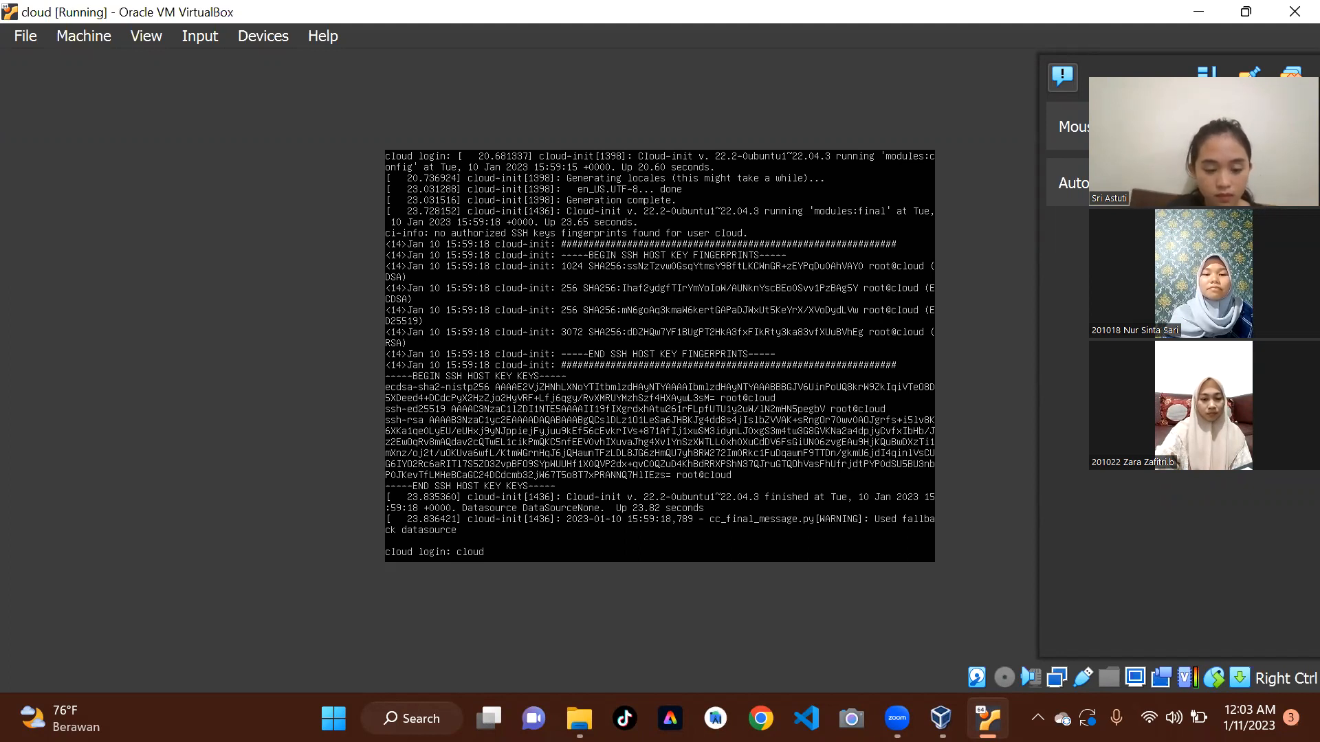
{"action": "key", "text": "Return"}
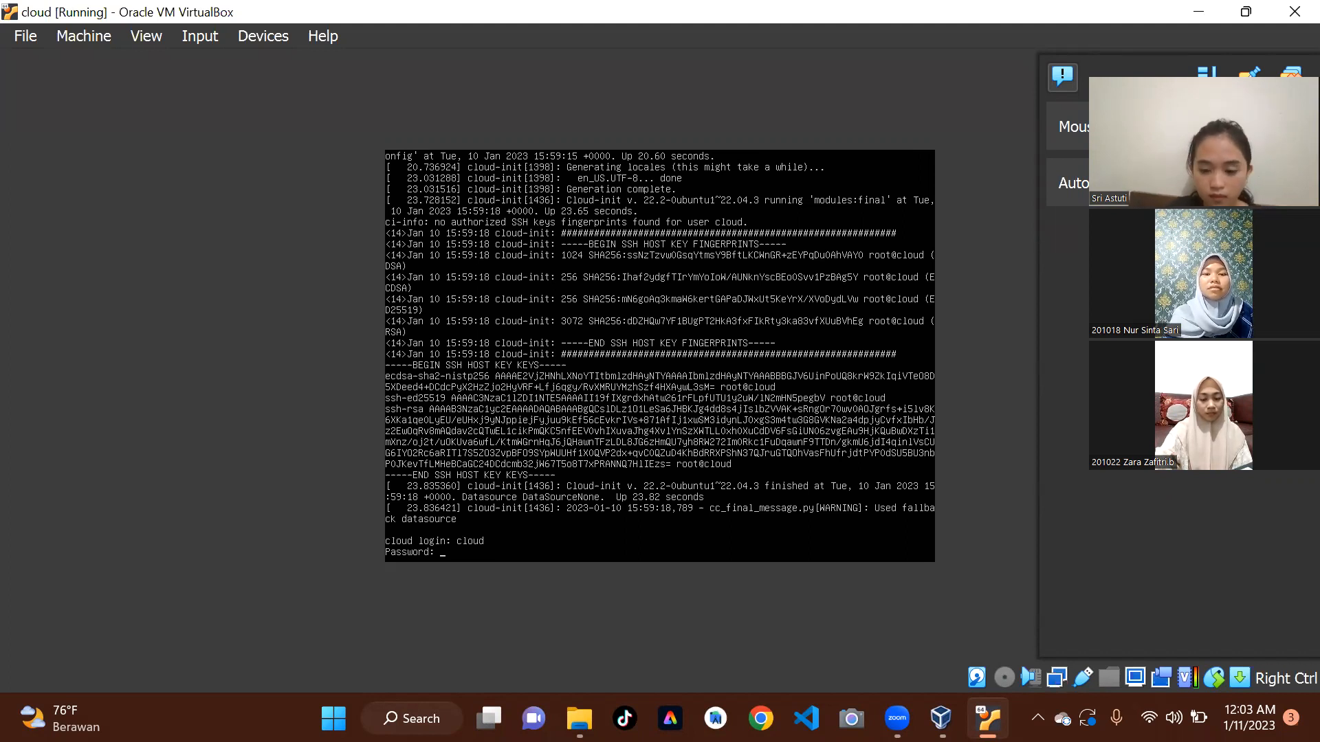
{"action": "key", "text": "Return"}
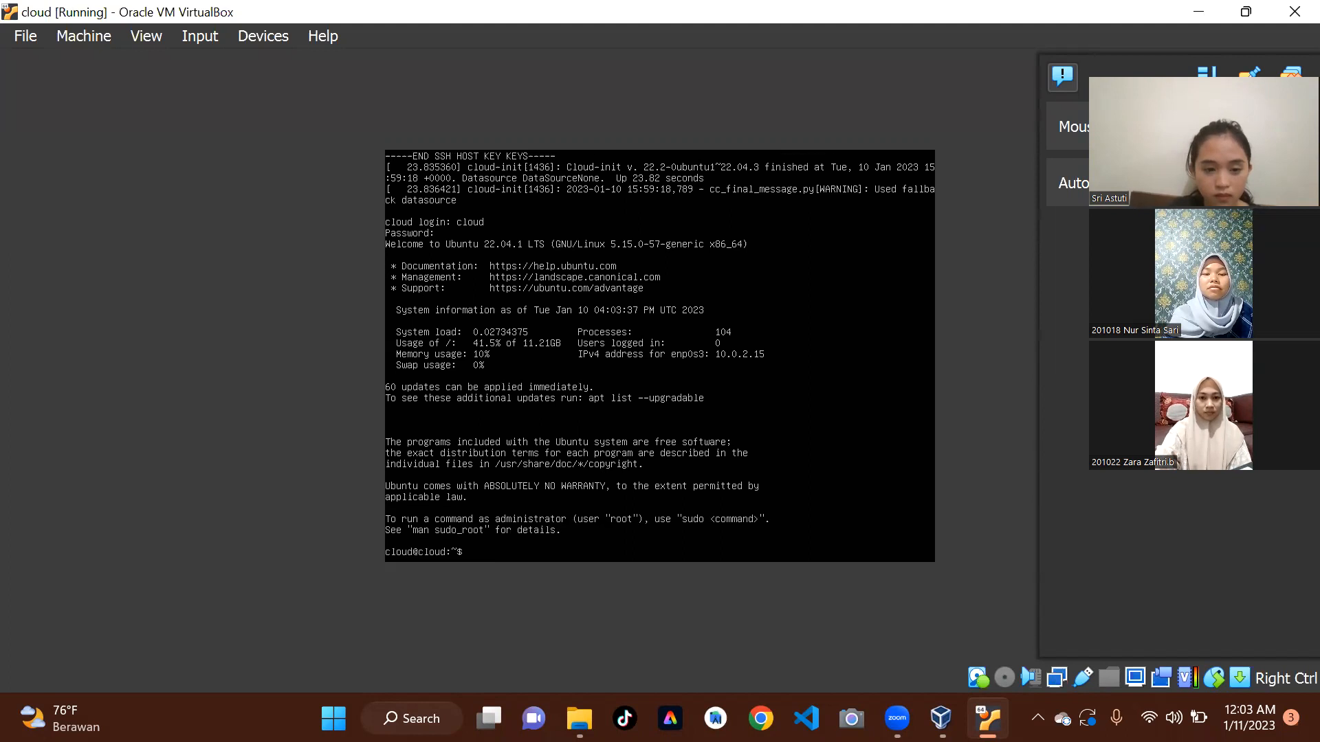